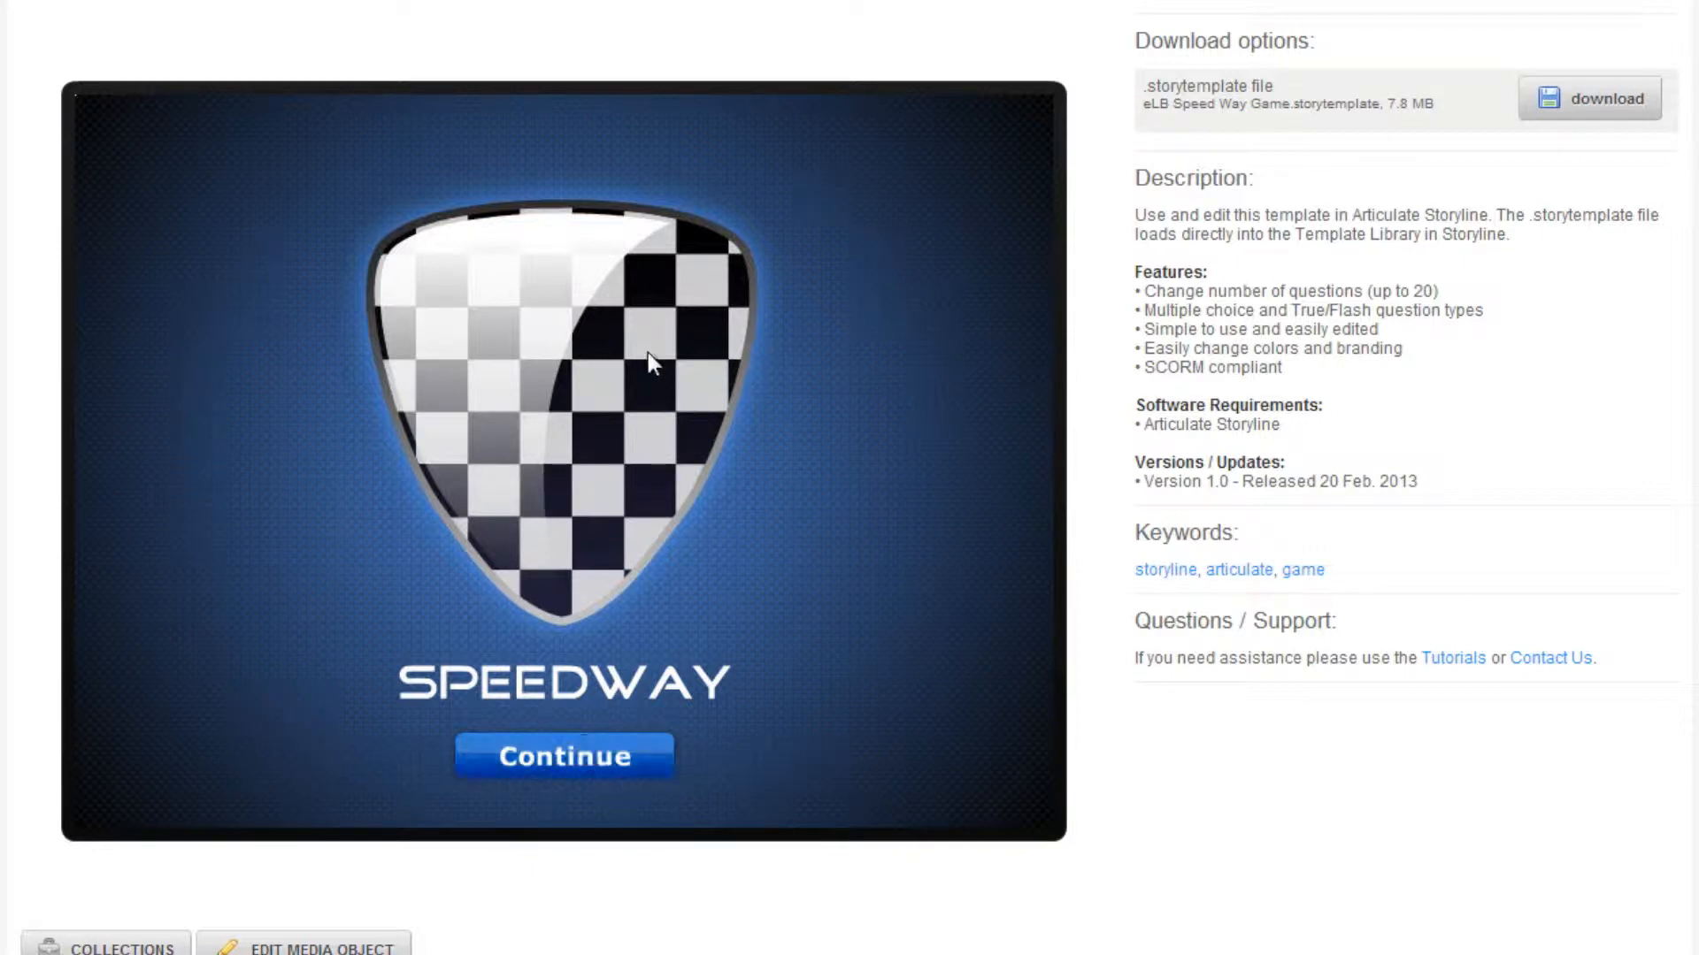
Try out the Speedway game demo by starting the challenge and answering questions 1 and 2 with option A
left_click(584, 759)
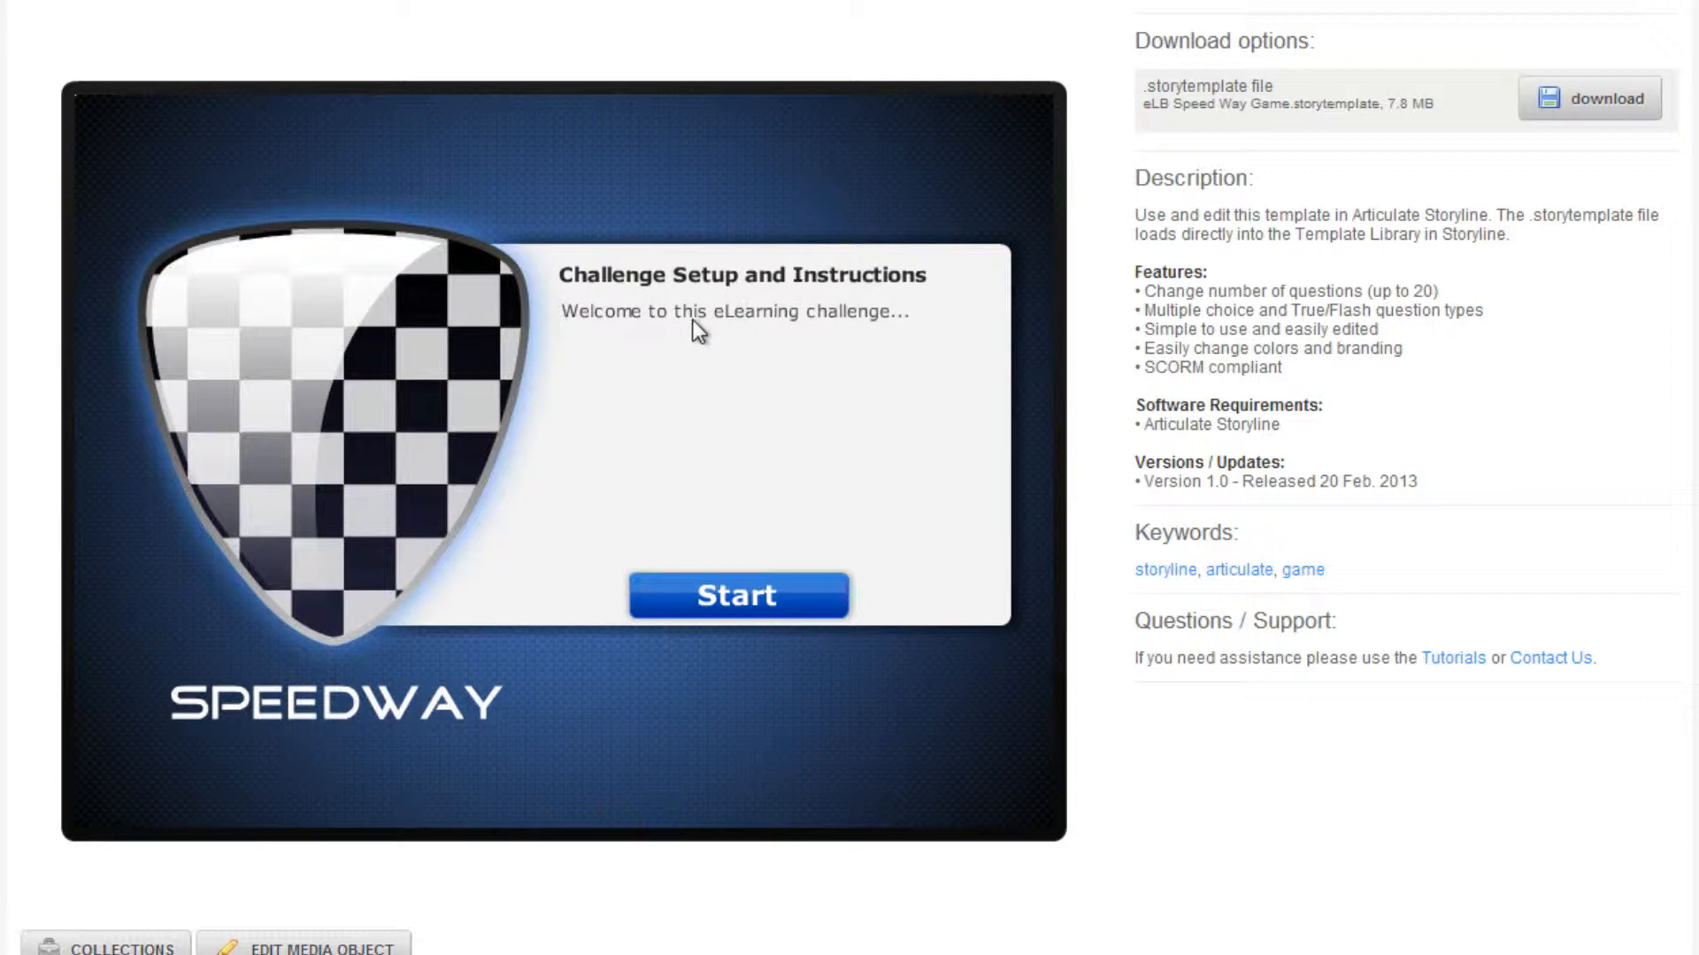
left_click(742, 599)
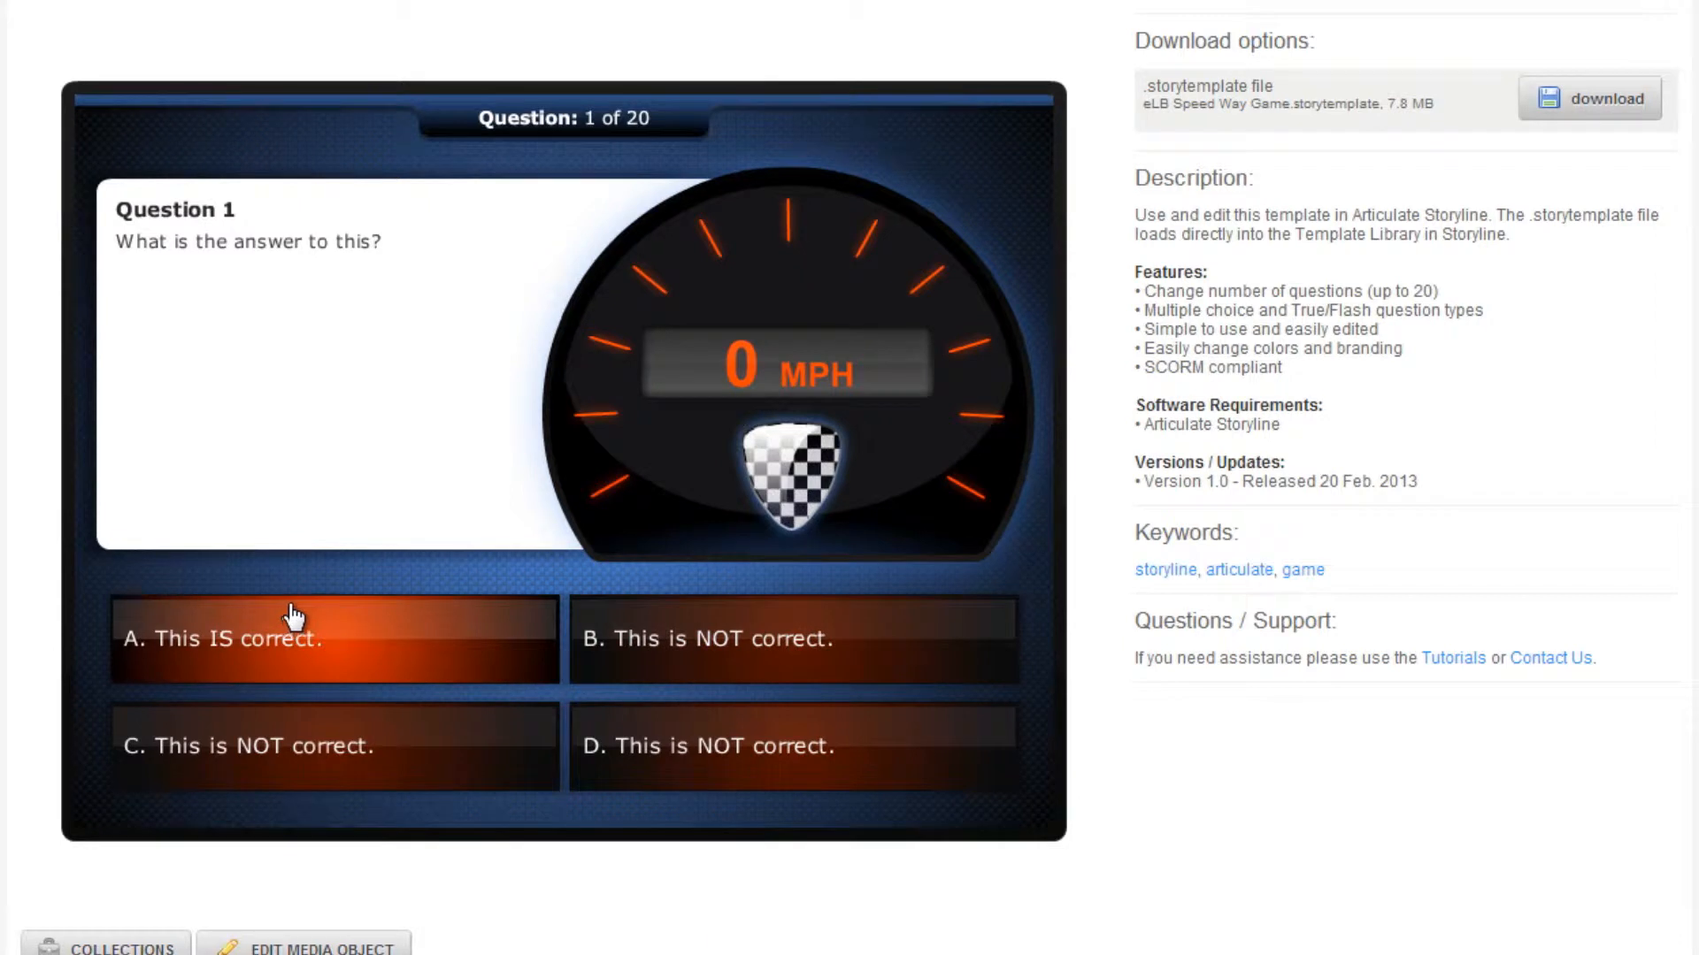
left_click(281, 644)
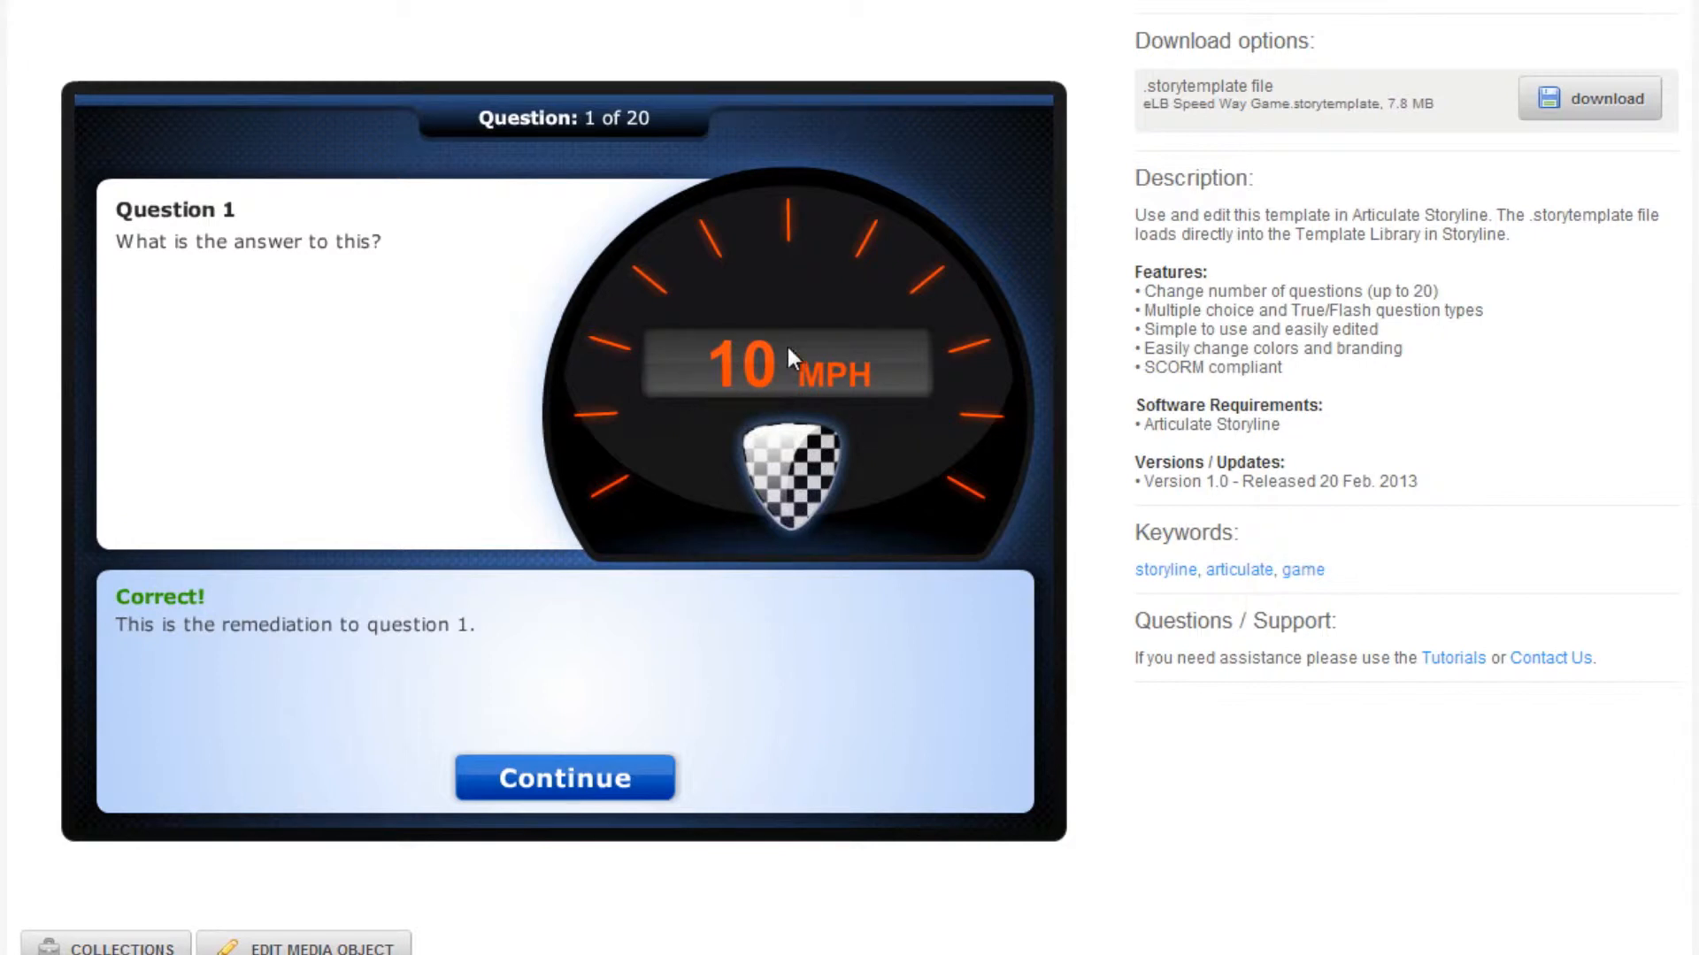
left_click(575, 783)
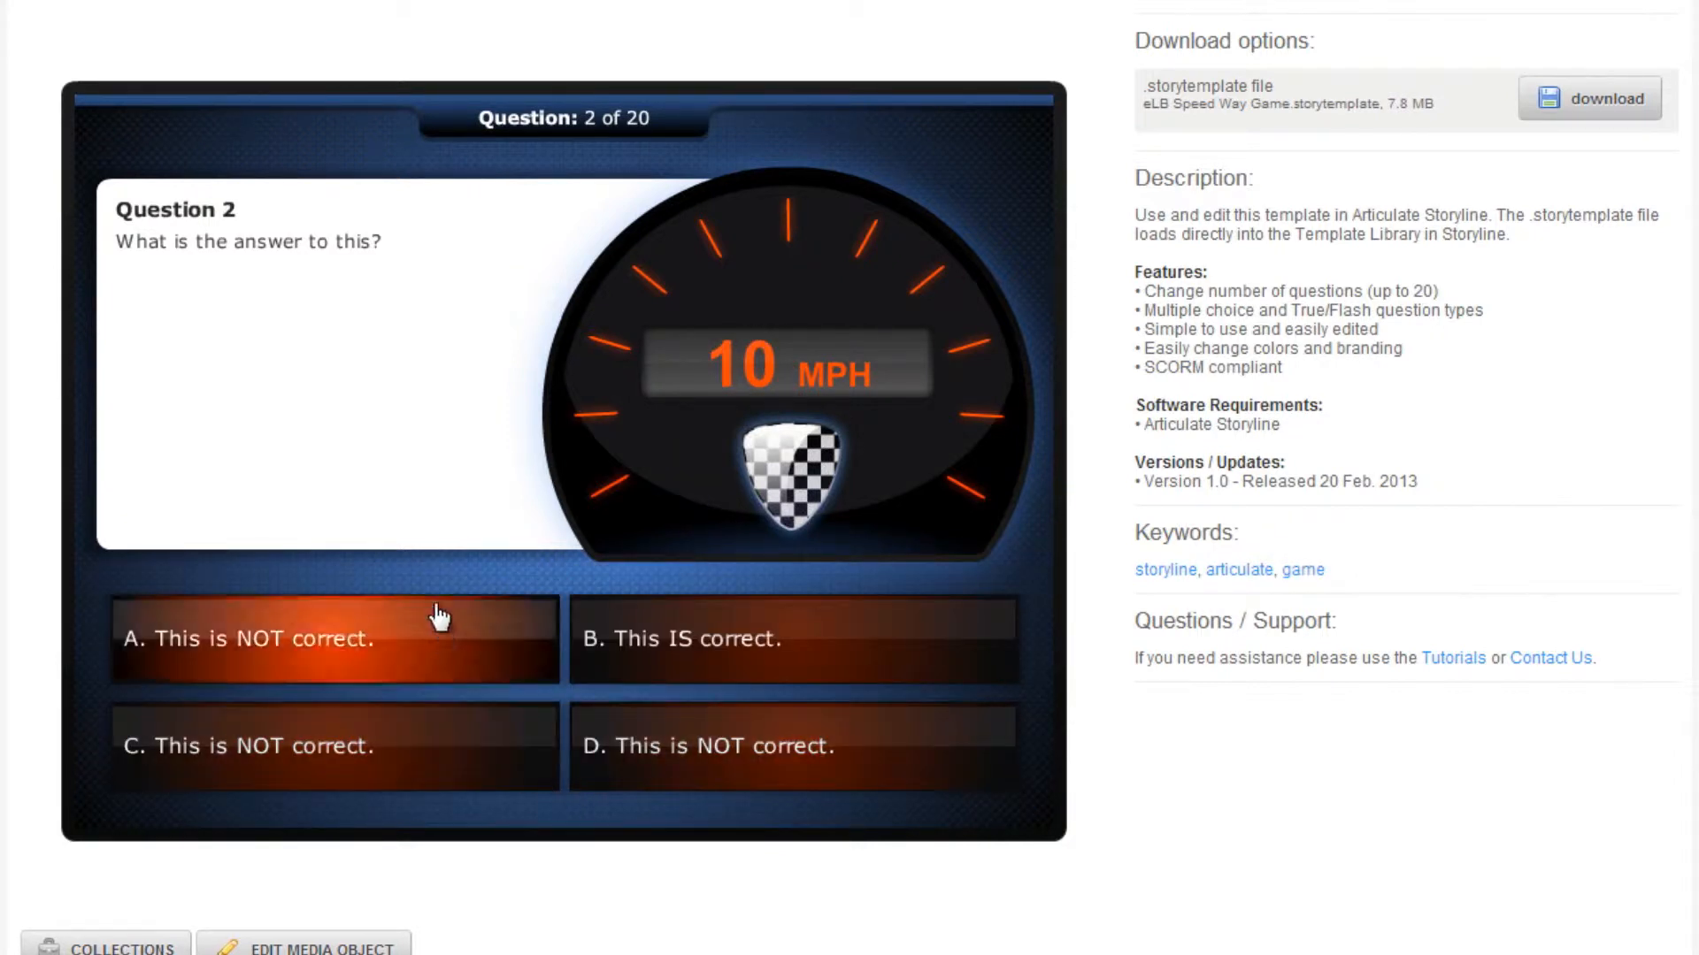
left_click(409, 619)
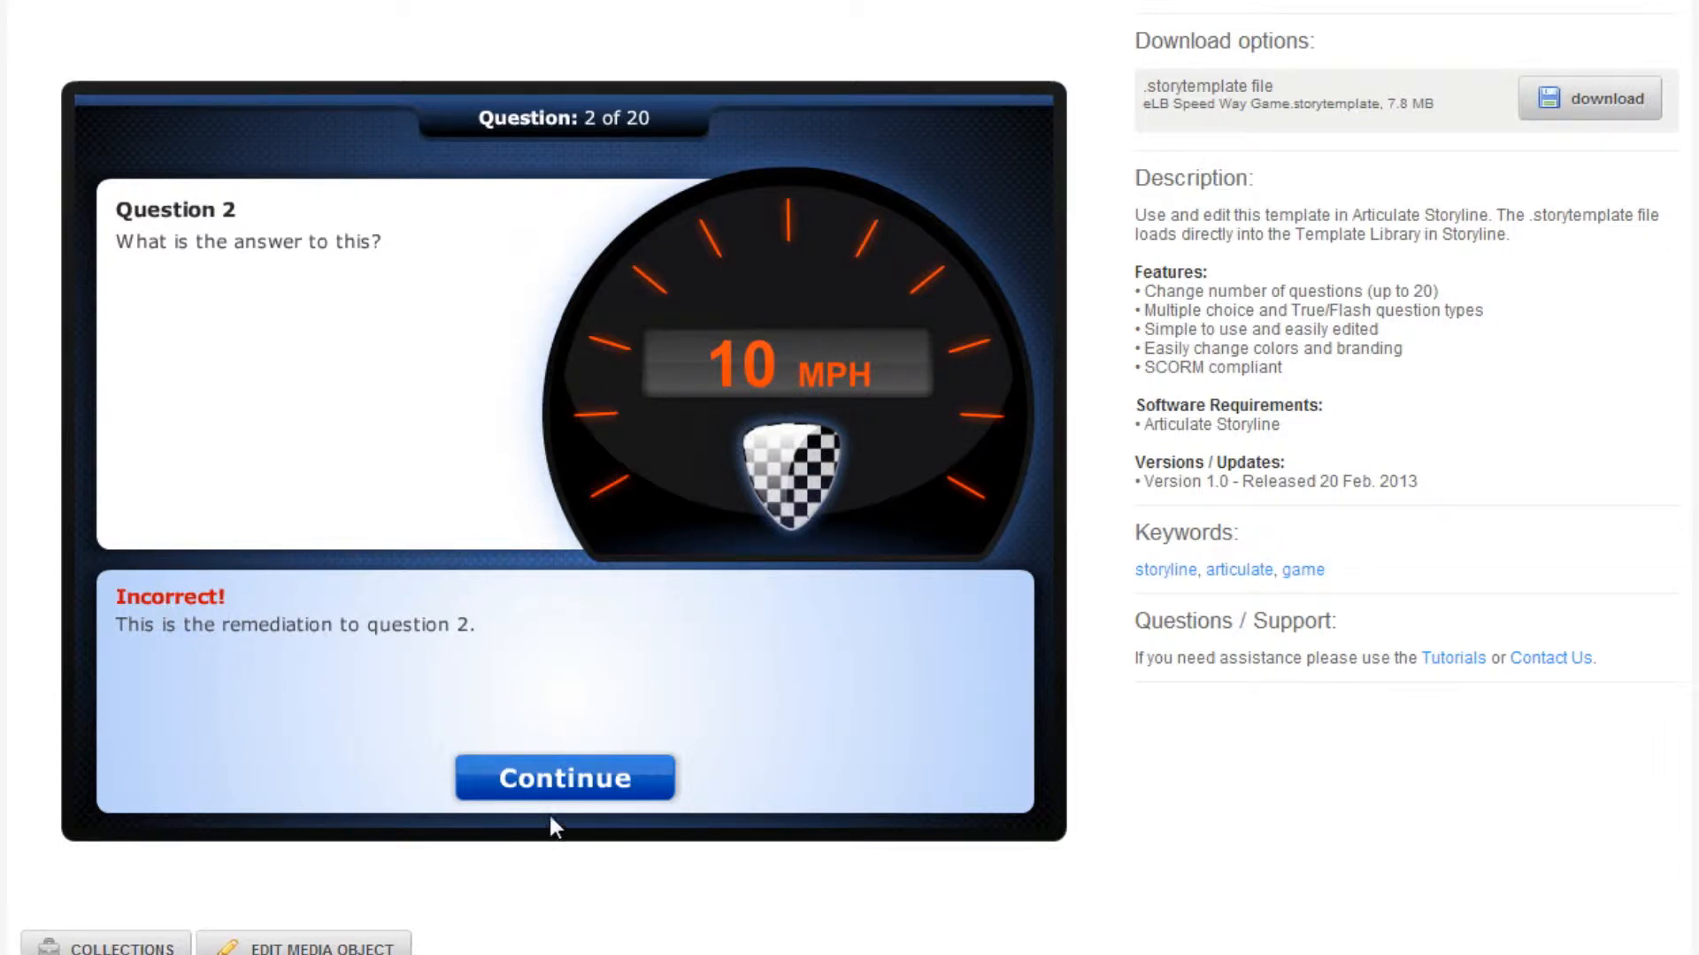
left_click(595, 789)
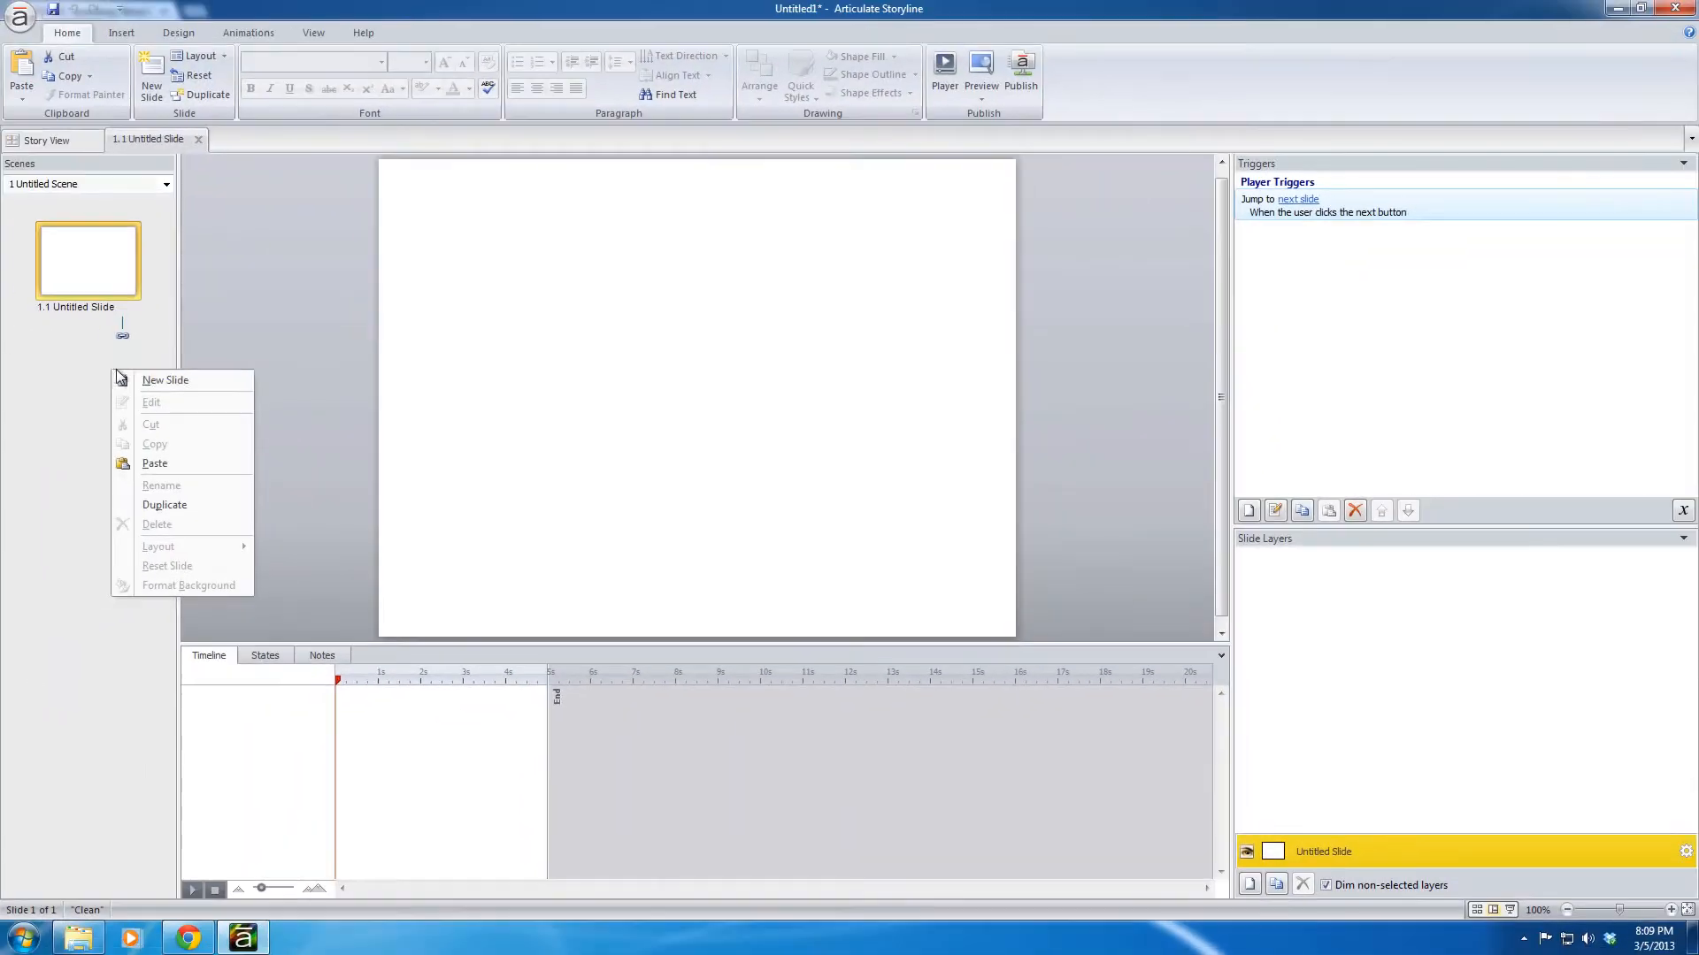
Switch to Articulate Storyline and import the Speed Way Game slide from the 14919-Speedway-Storyline-Game template into the current scene
left_click(154, 375)
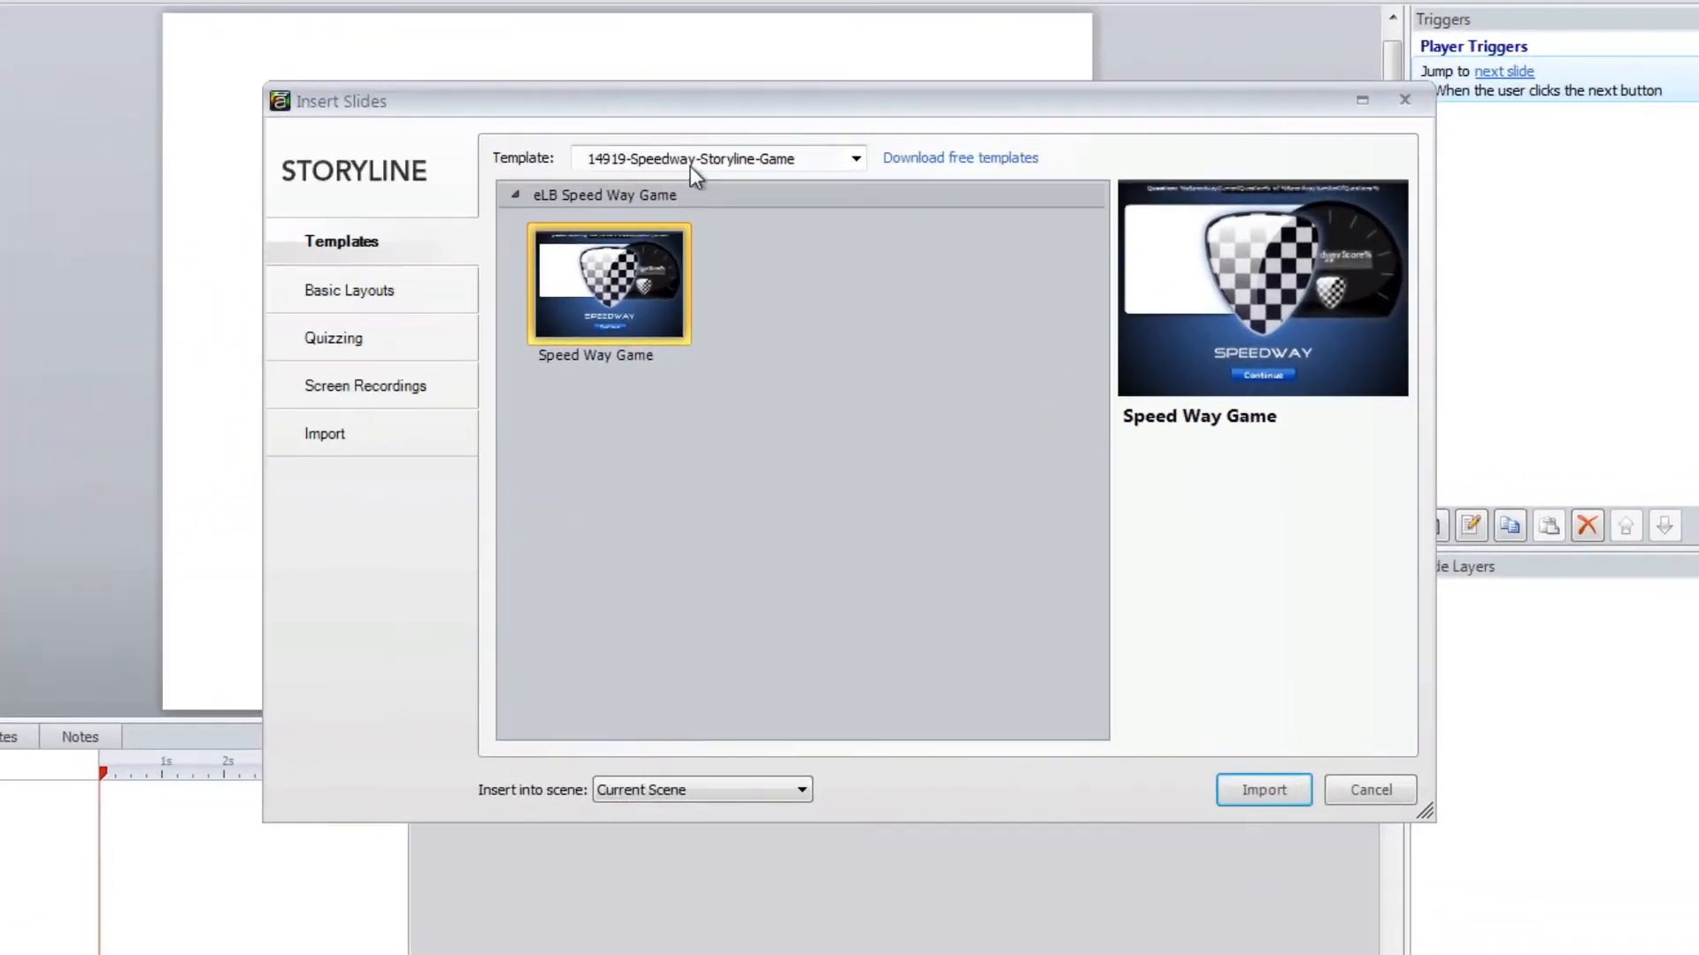
left_click(741, 259)
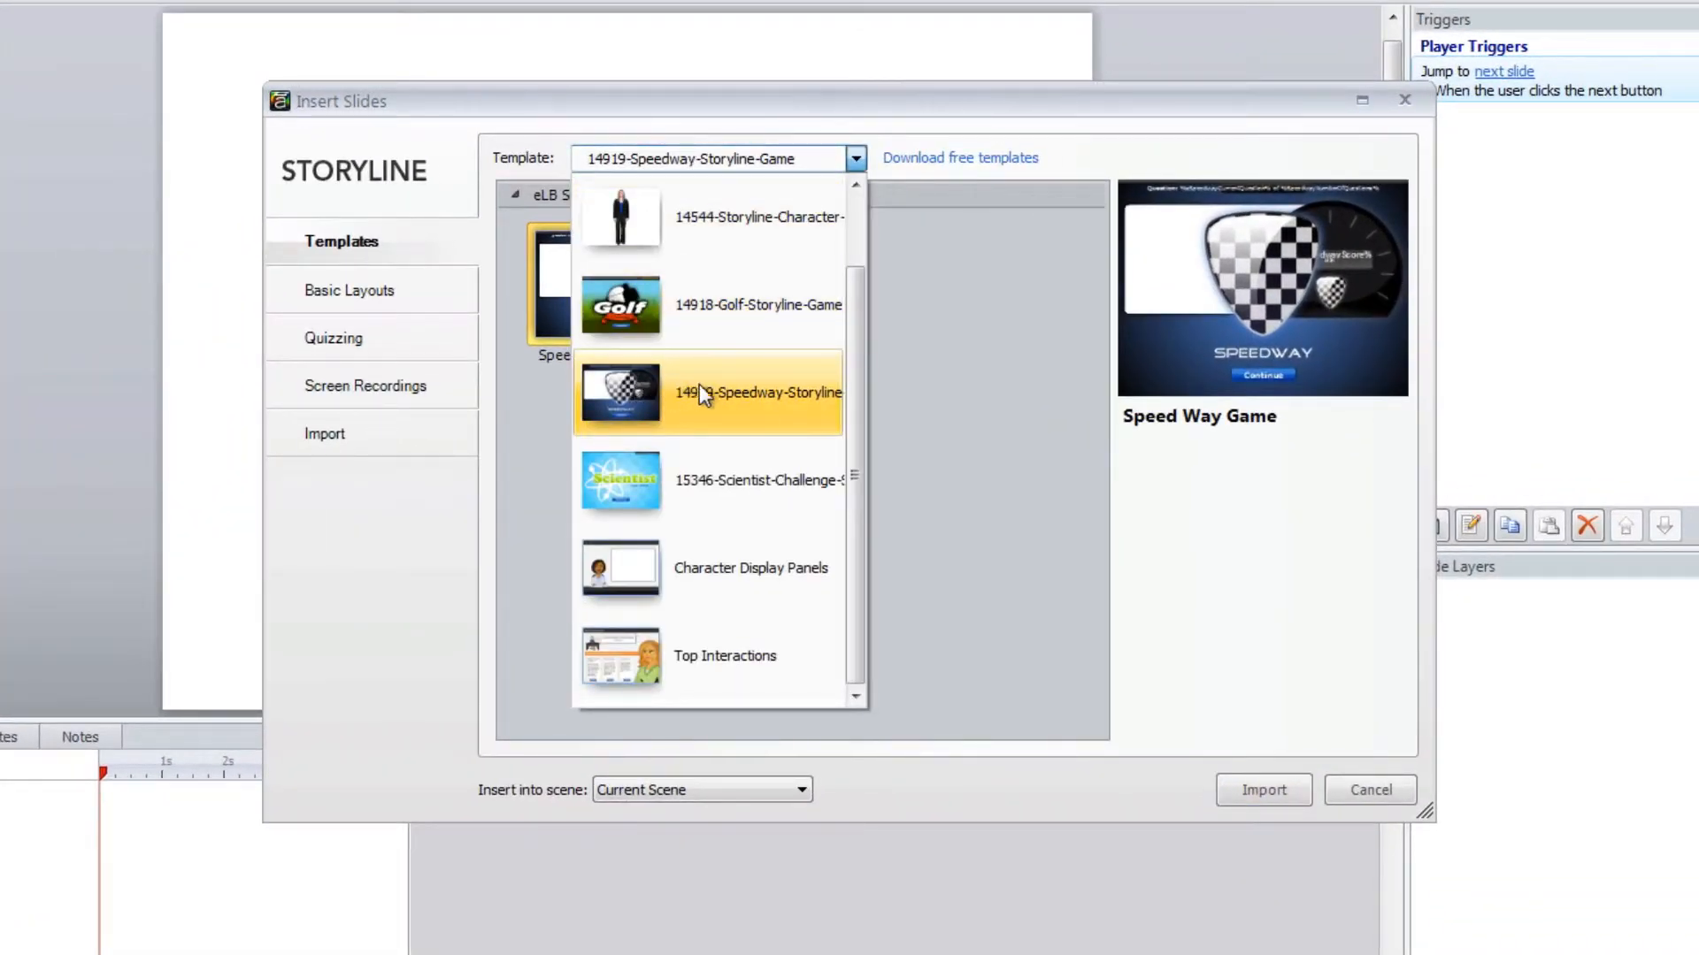
left_click(812, 376)
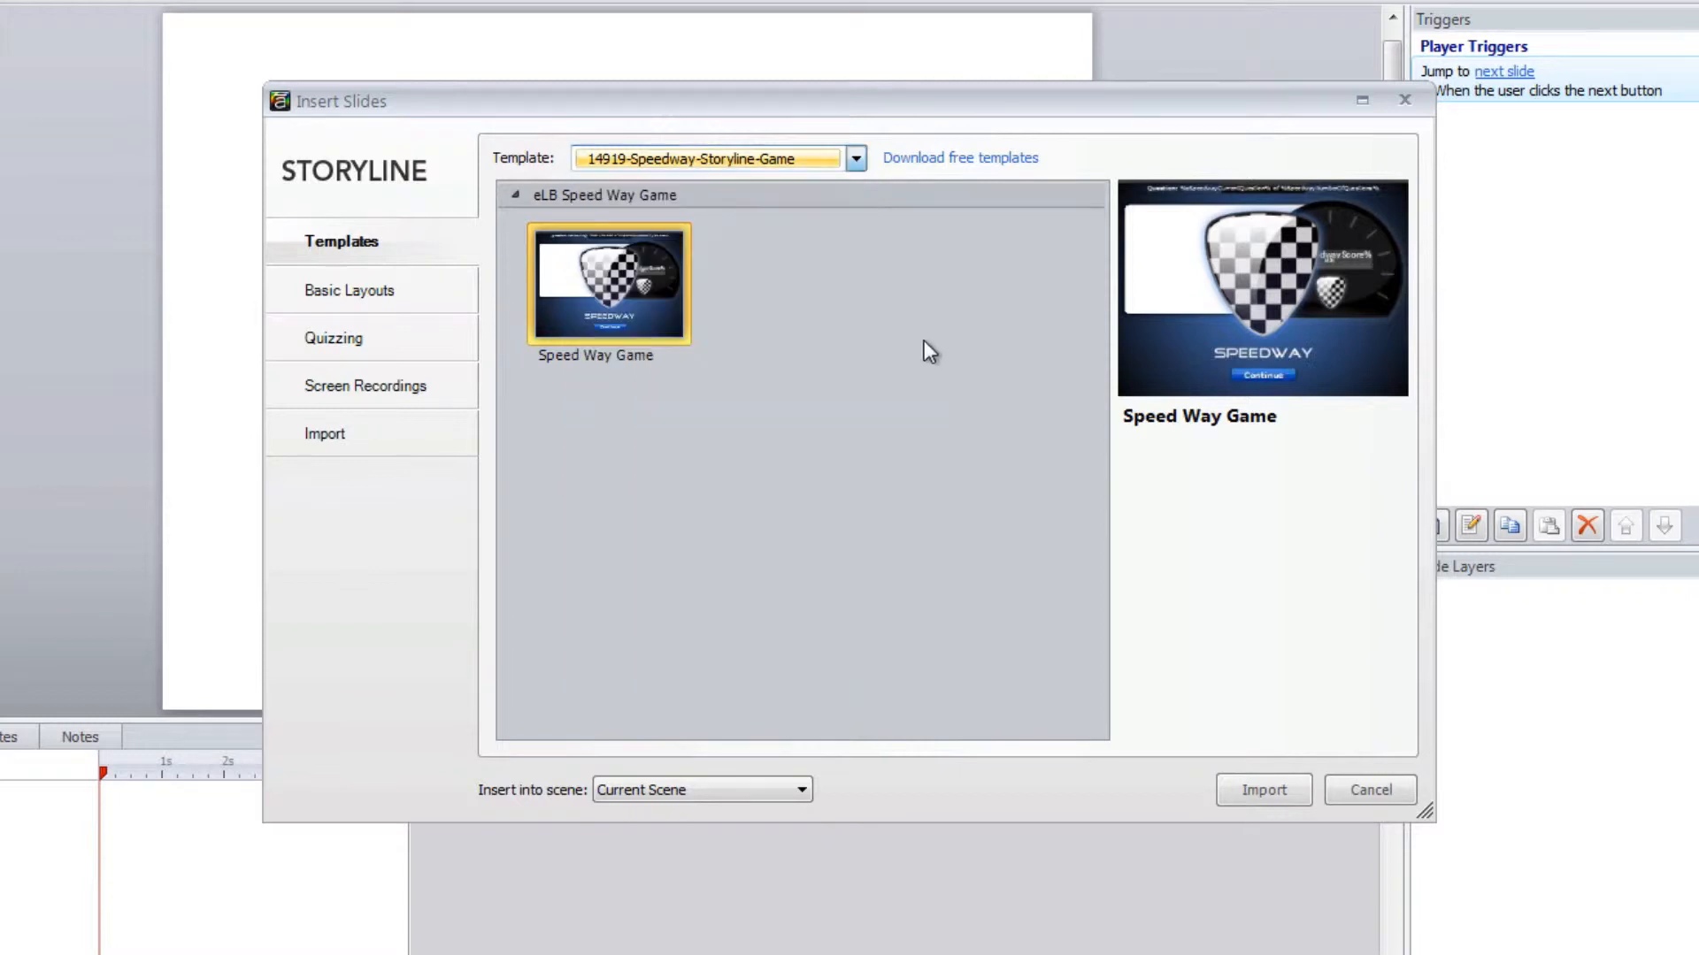
left_click(1292, 790)
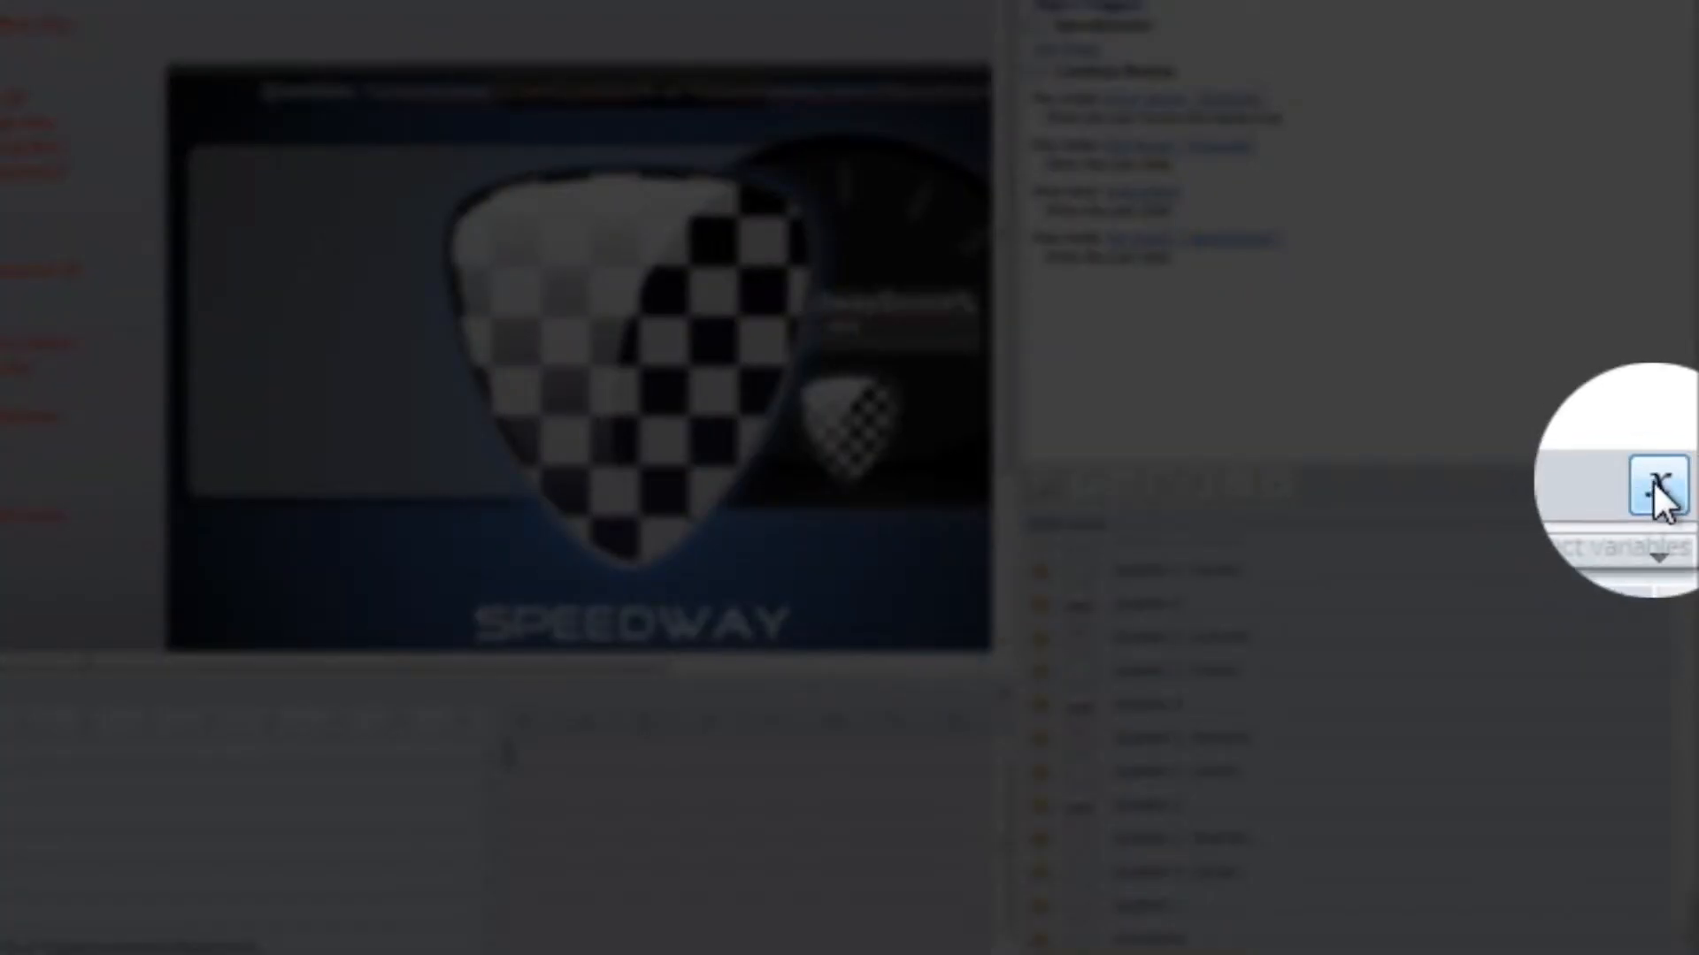
Review the project variables, including the default value of SpeedwayNumberOfQuestions, and close the list without saving changes
left_click(1676, 482)
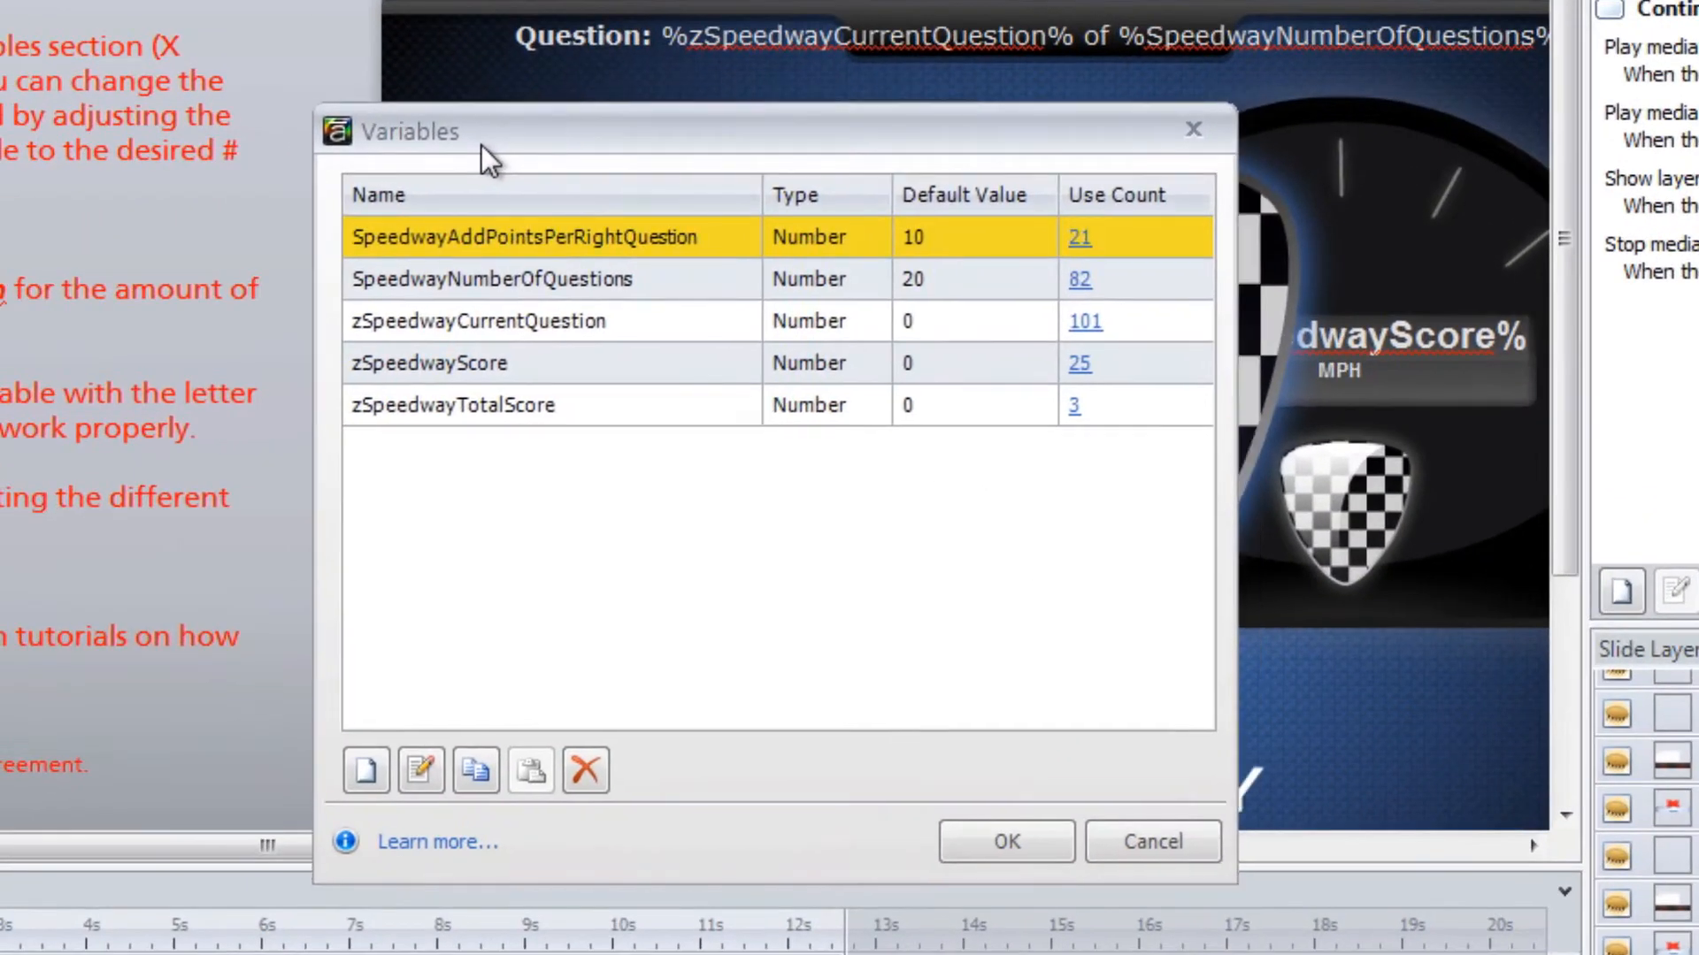
left_click_drag(482, 146, 500, 142)
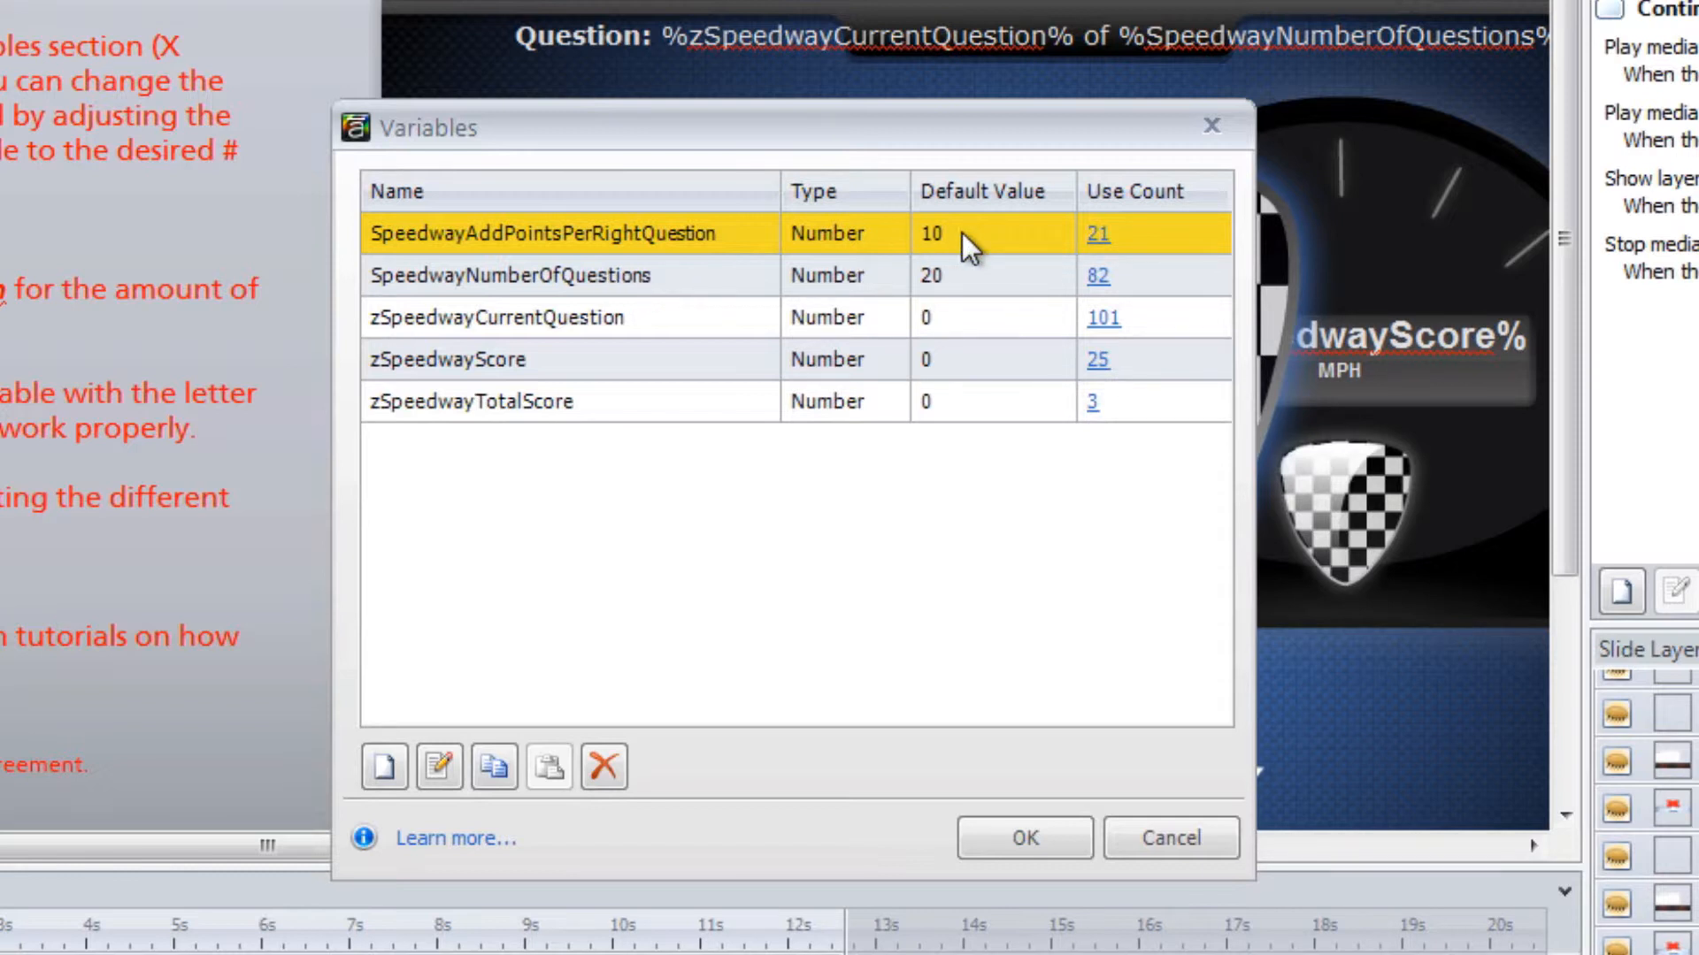
double_click(959, 276)
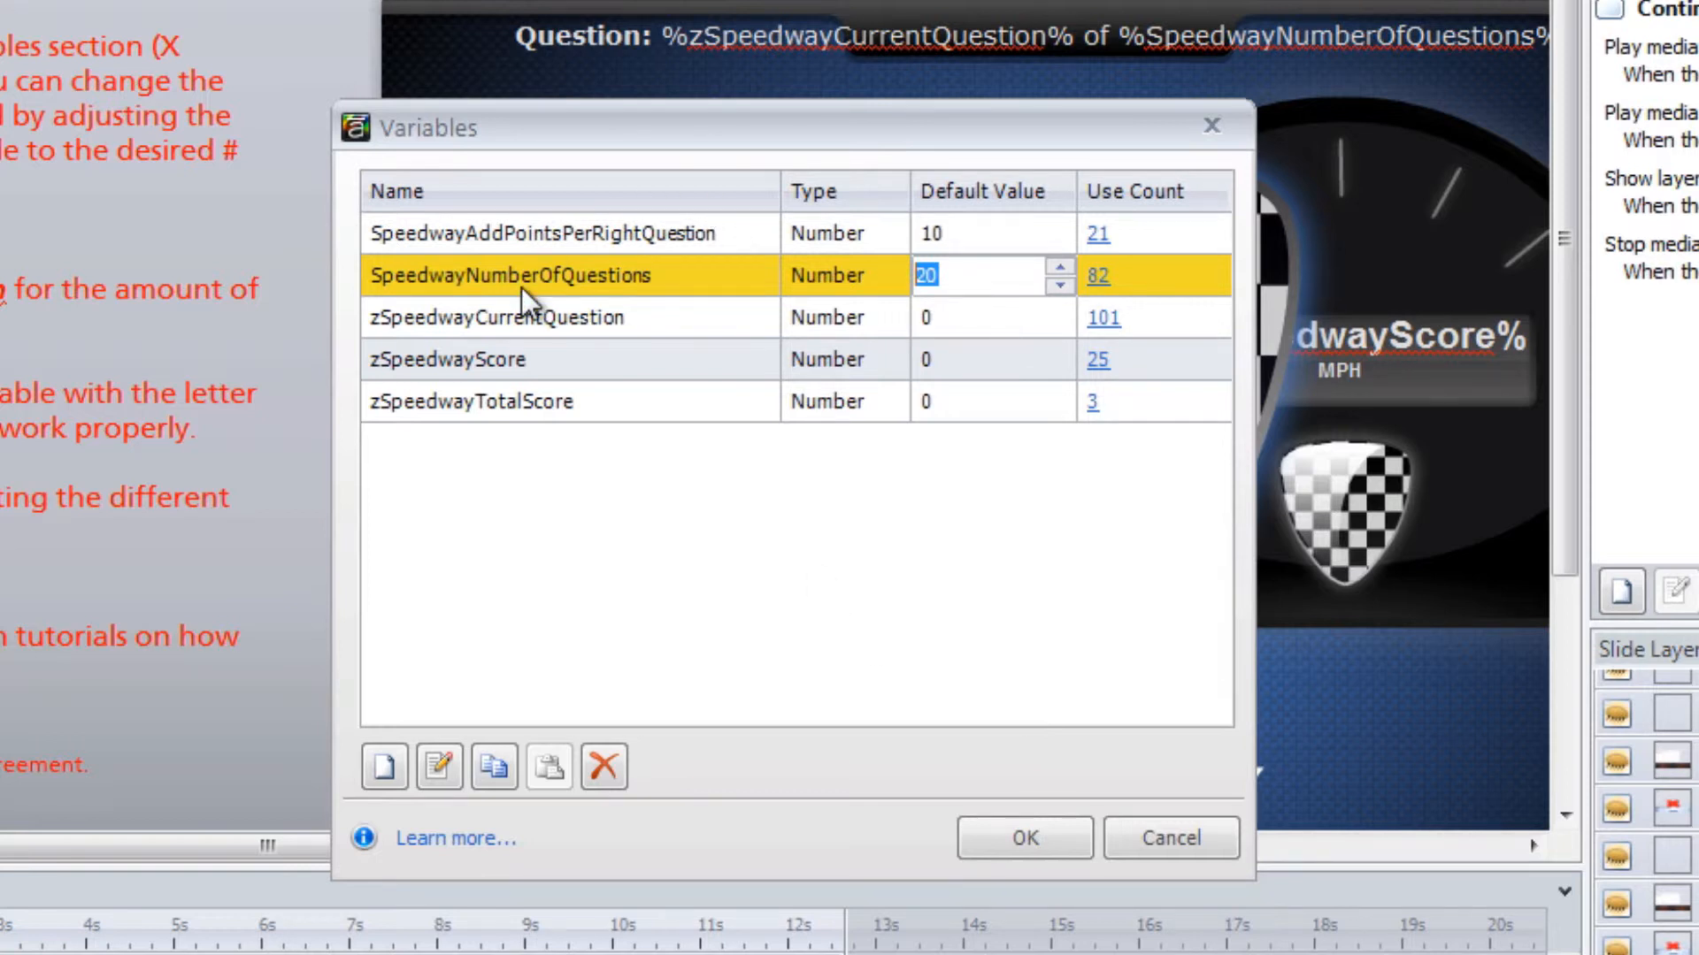
left_click(502, 301)
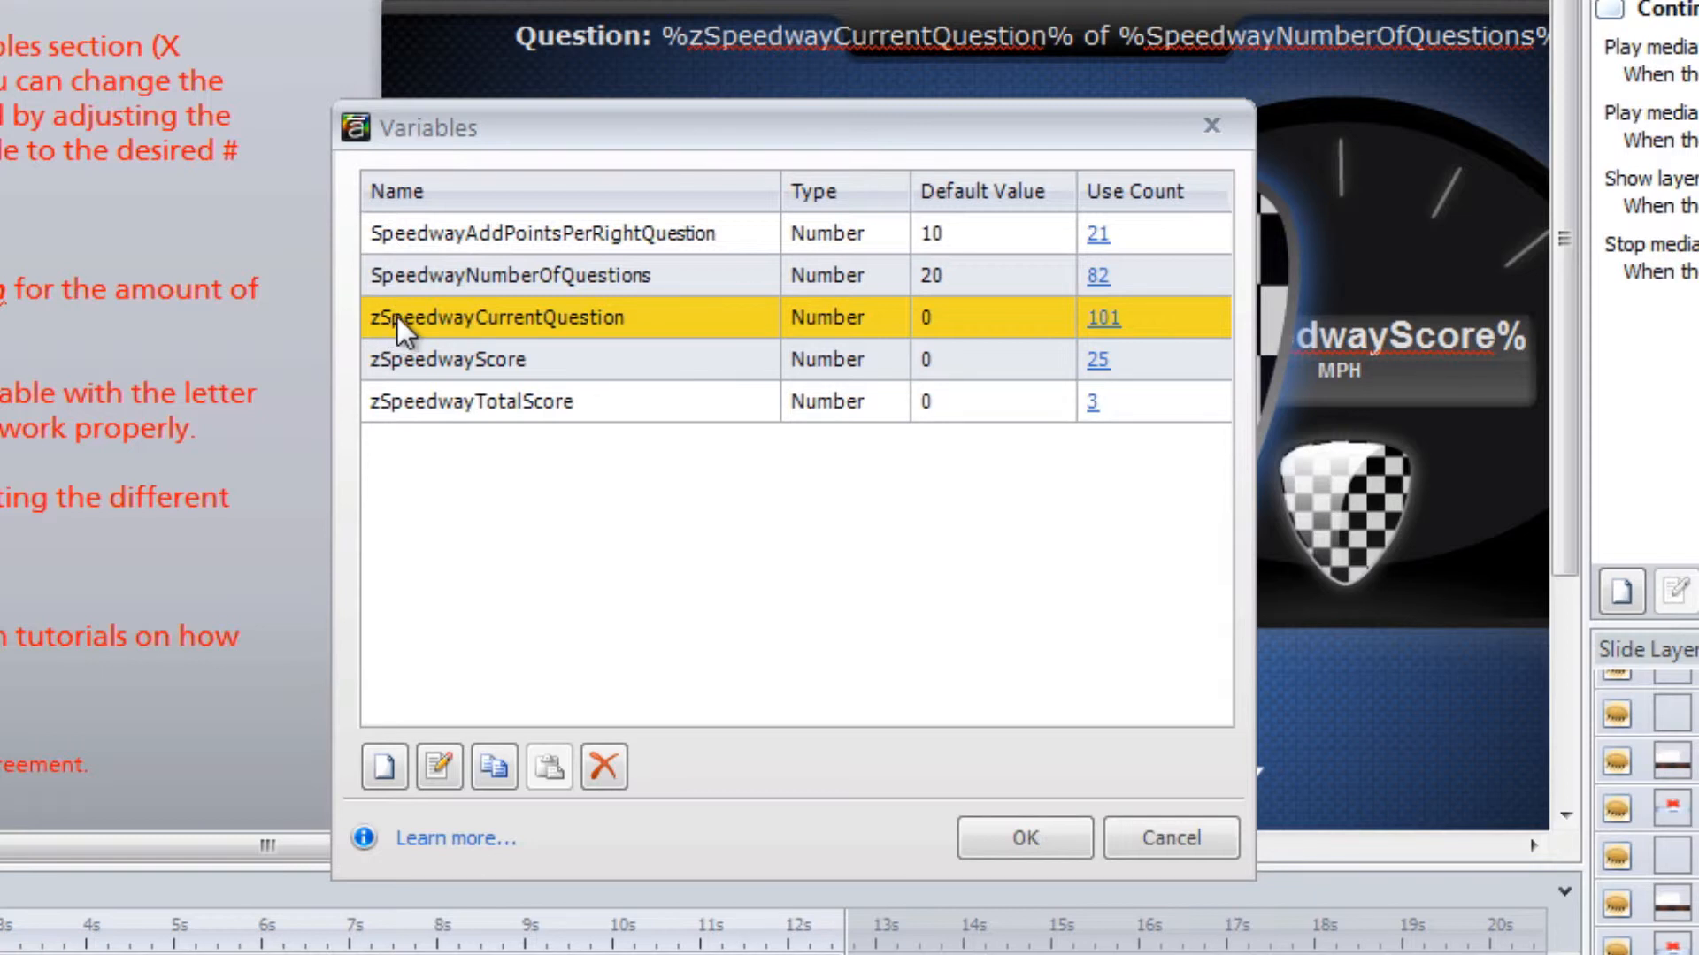
left_click(1147, 831)
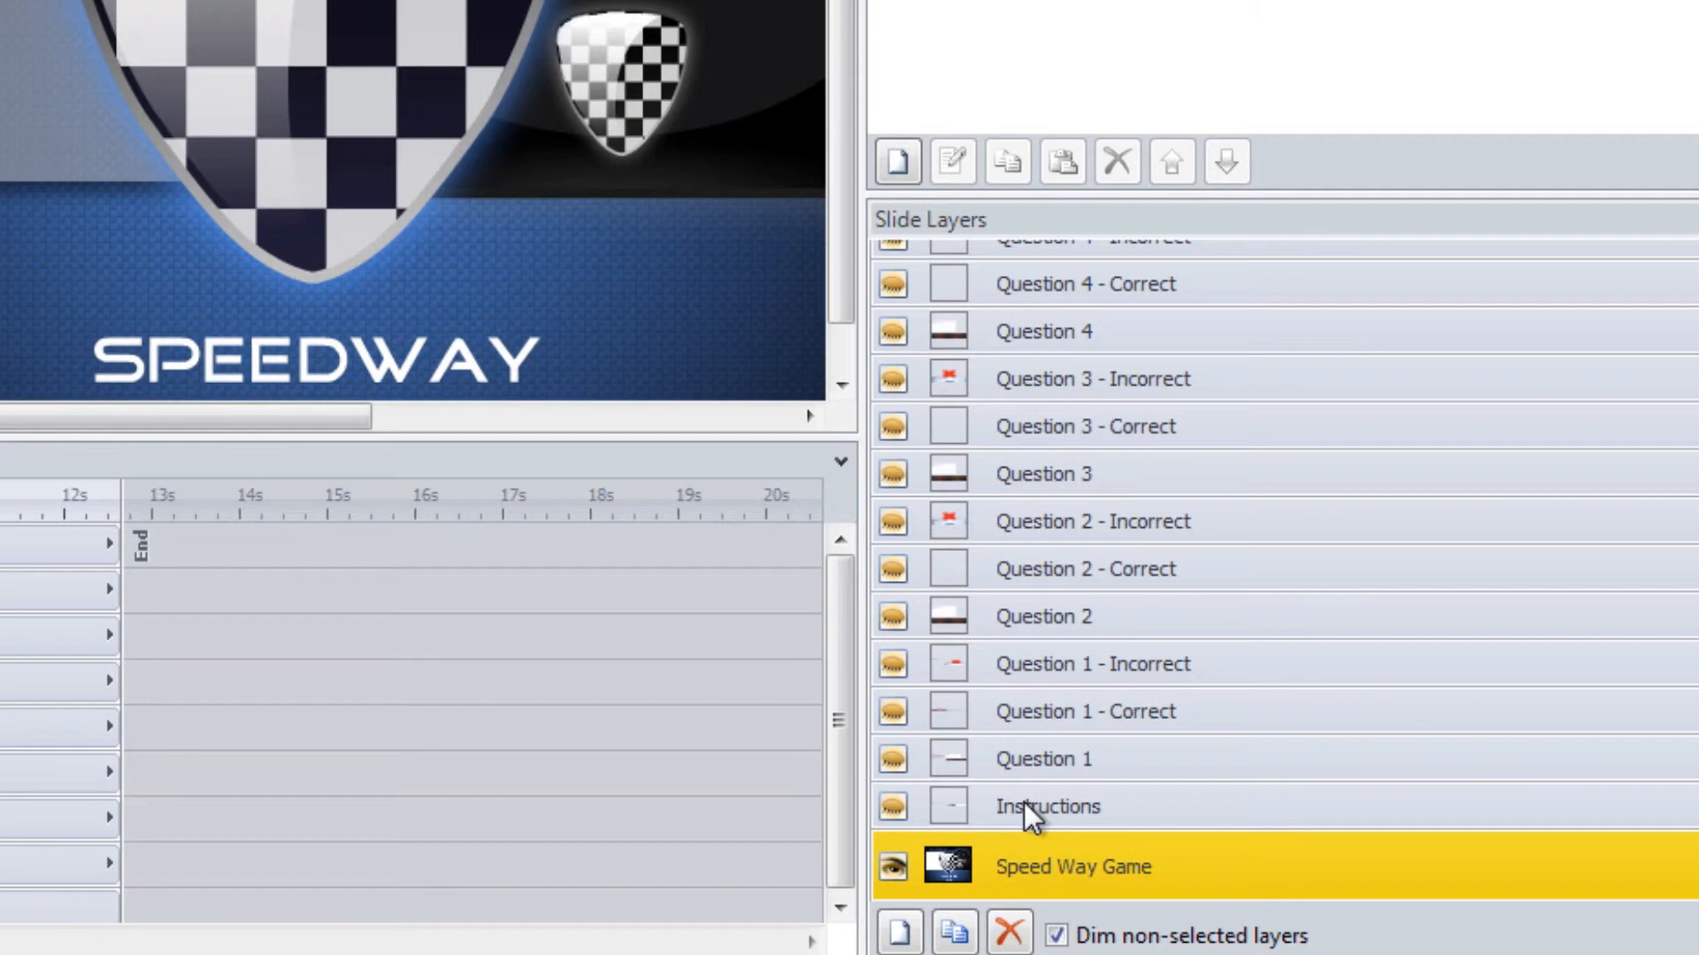
Show the Instructions layer and select its heading and welcome text boxes to see where the instructions are edited
left_click(1024, 804)
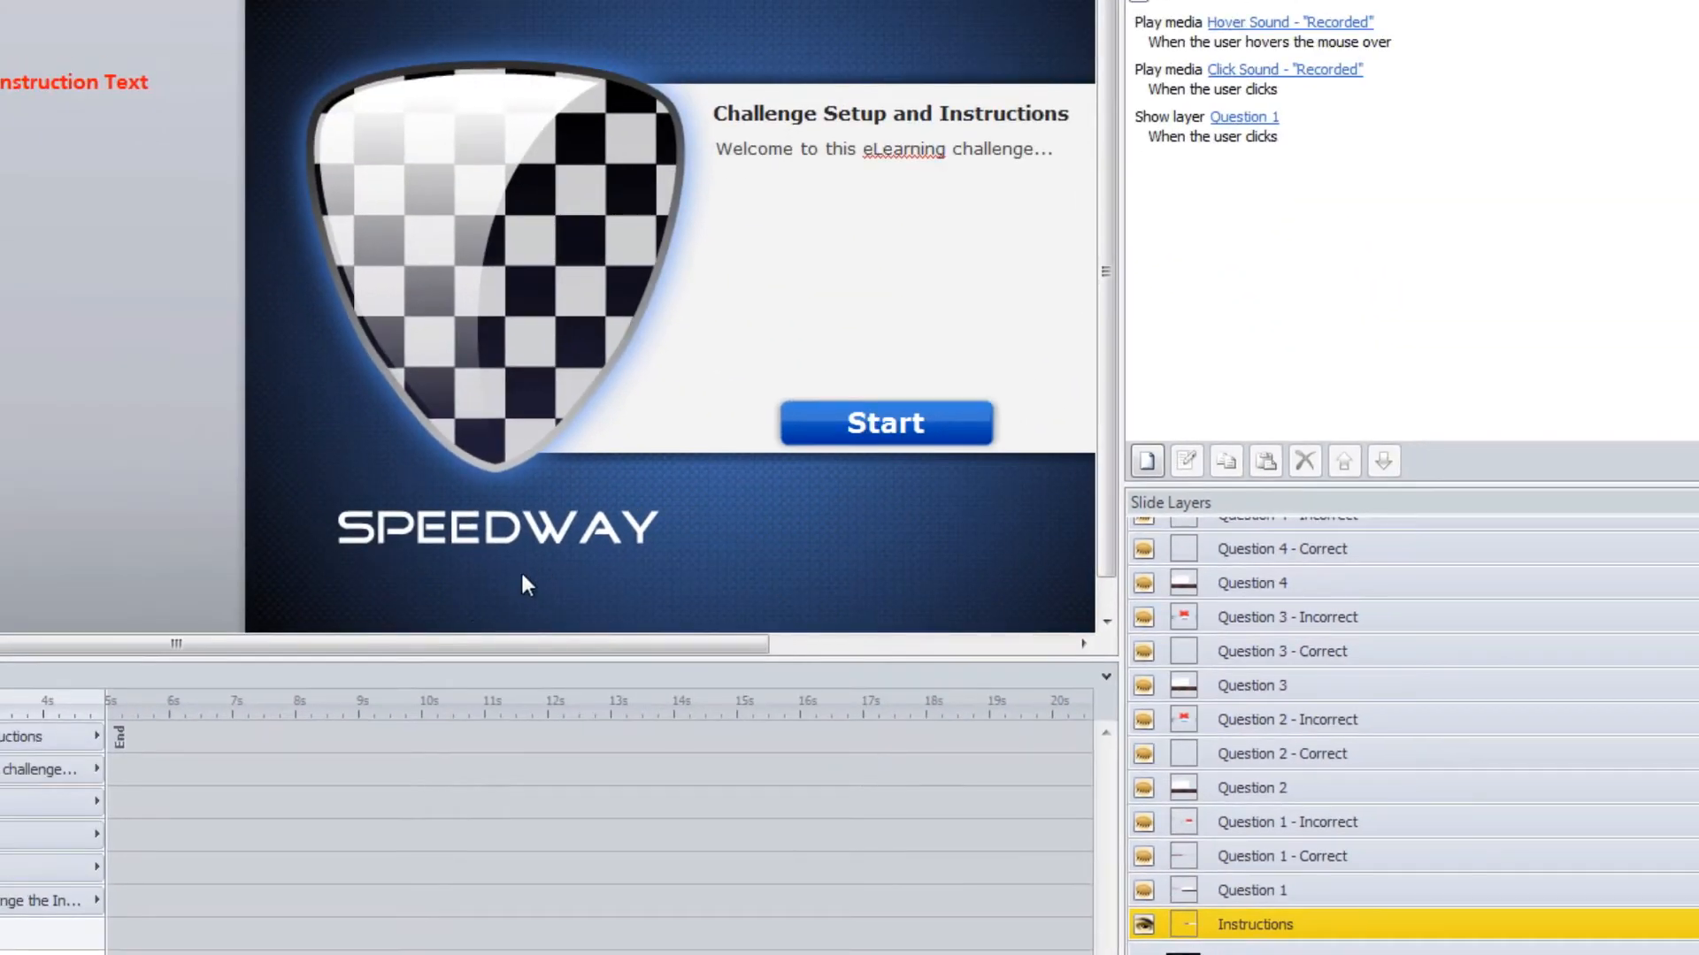
left_click_drag(463, 642, 664, 651)
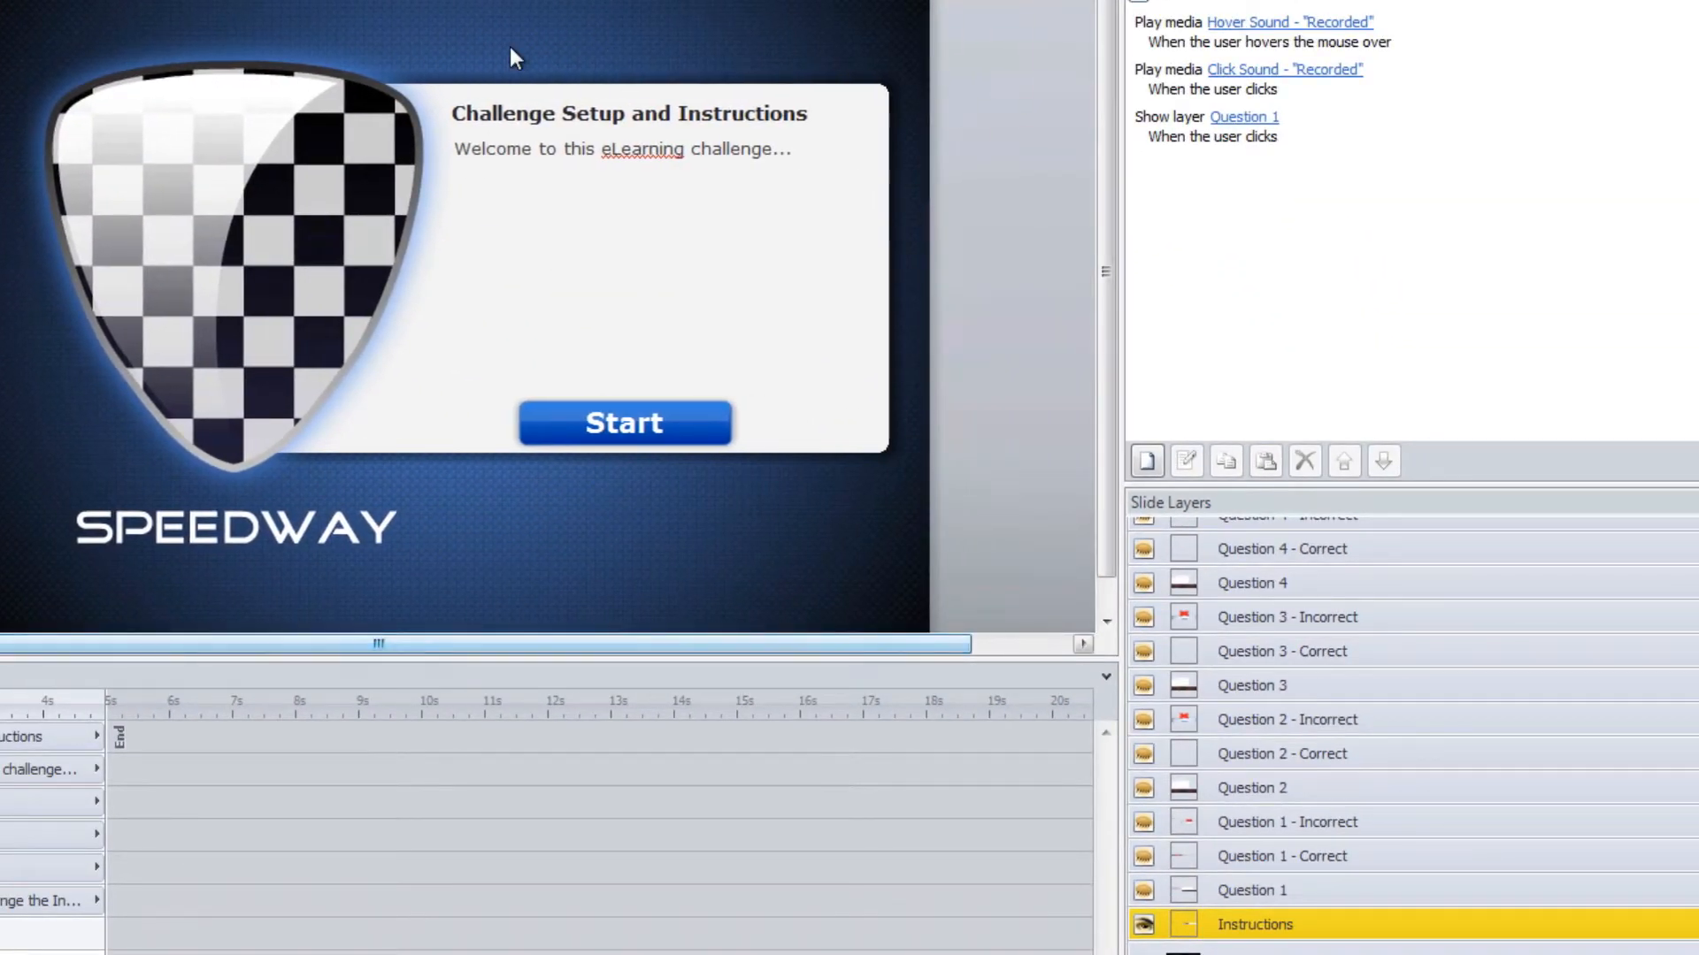
left_click(555, 114)
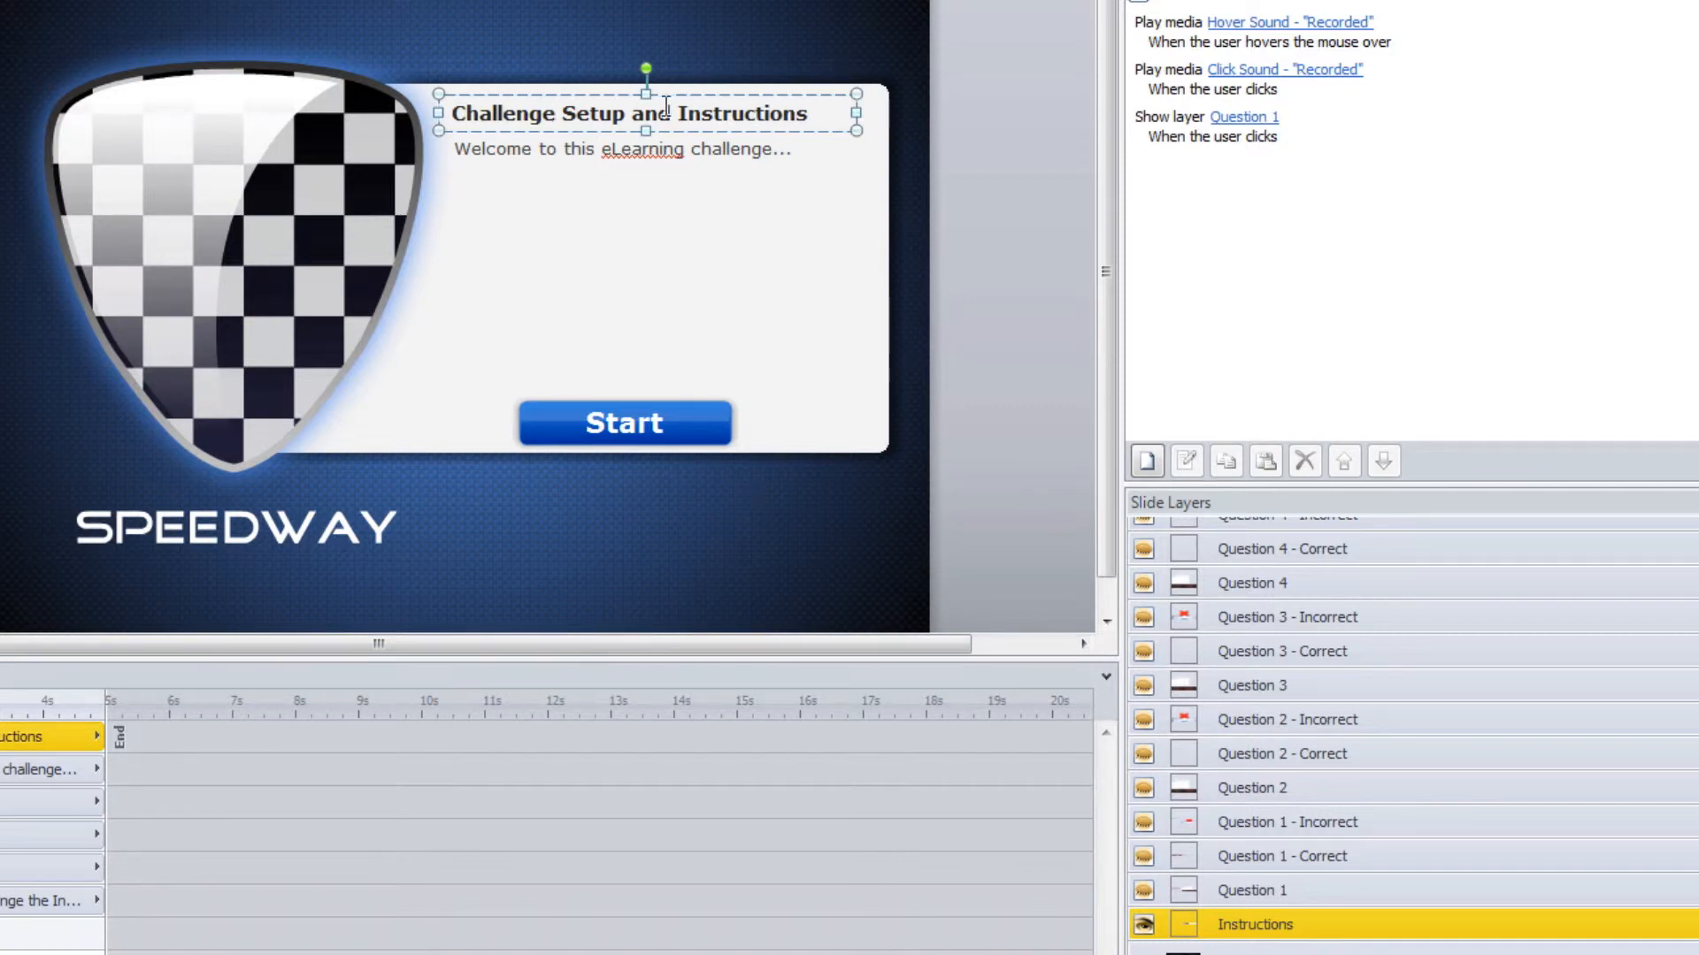
left_click(778, 143)
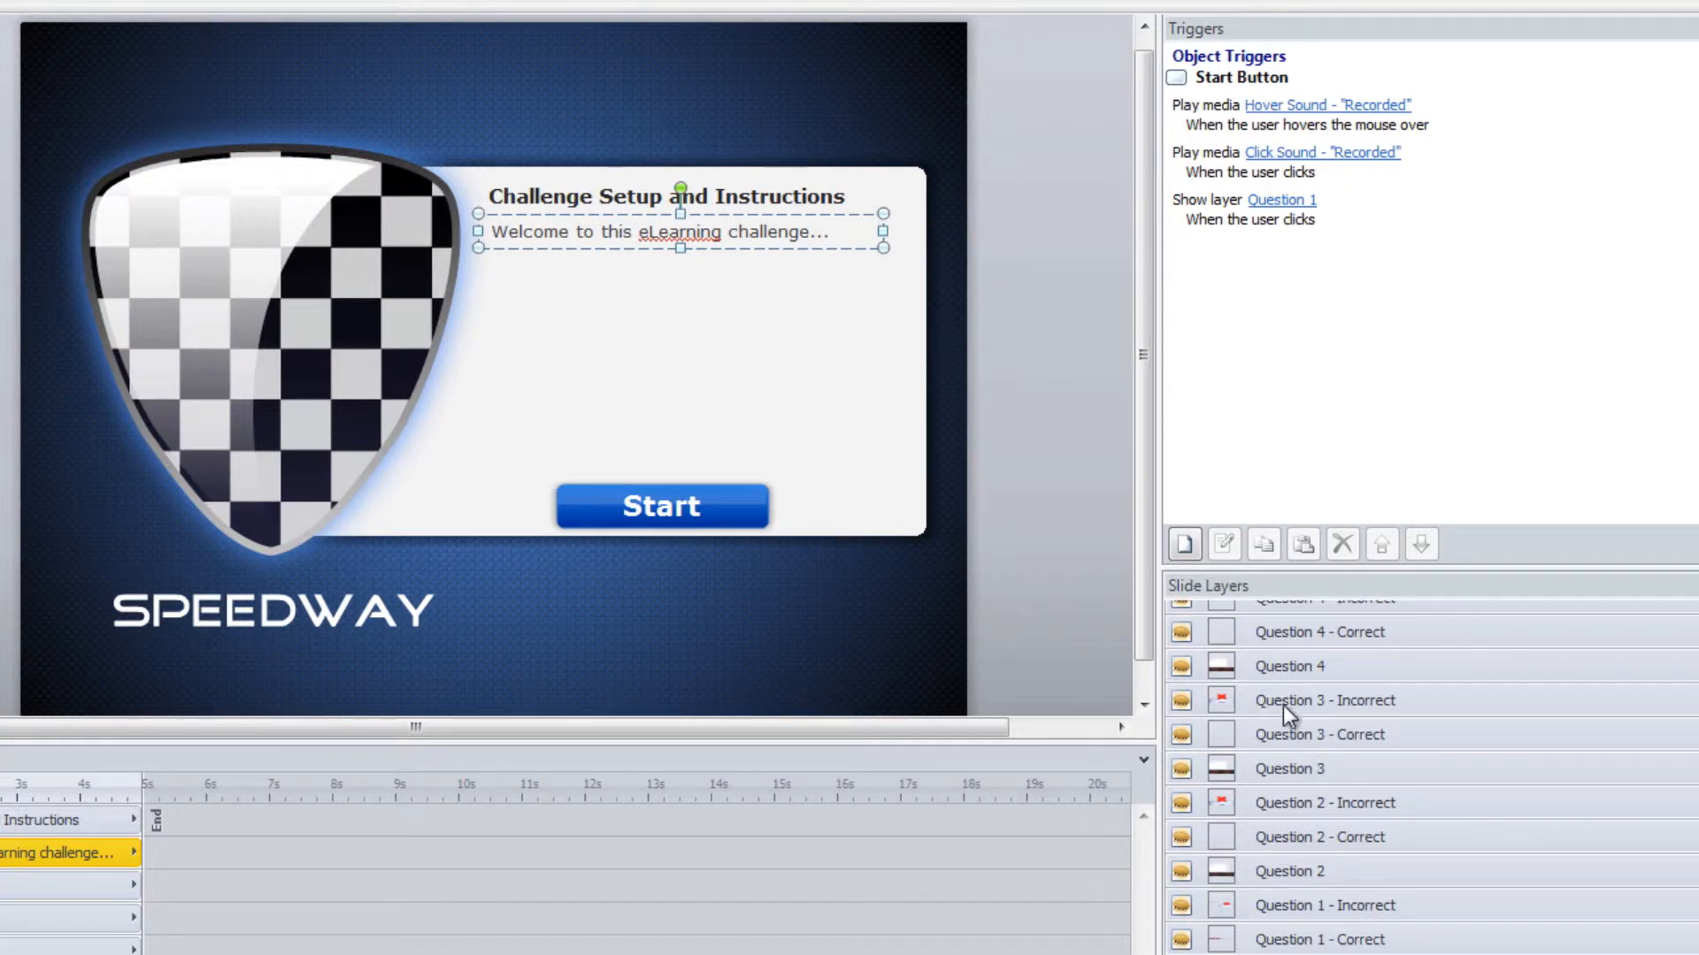
Show the Question 1 layer and inspect its editable title and question text boxes
left_click(1309, 954)
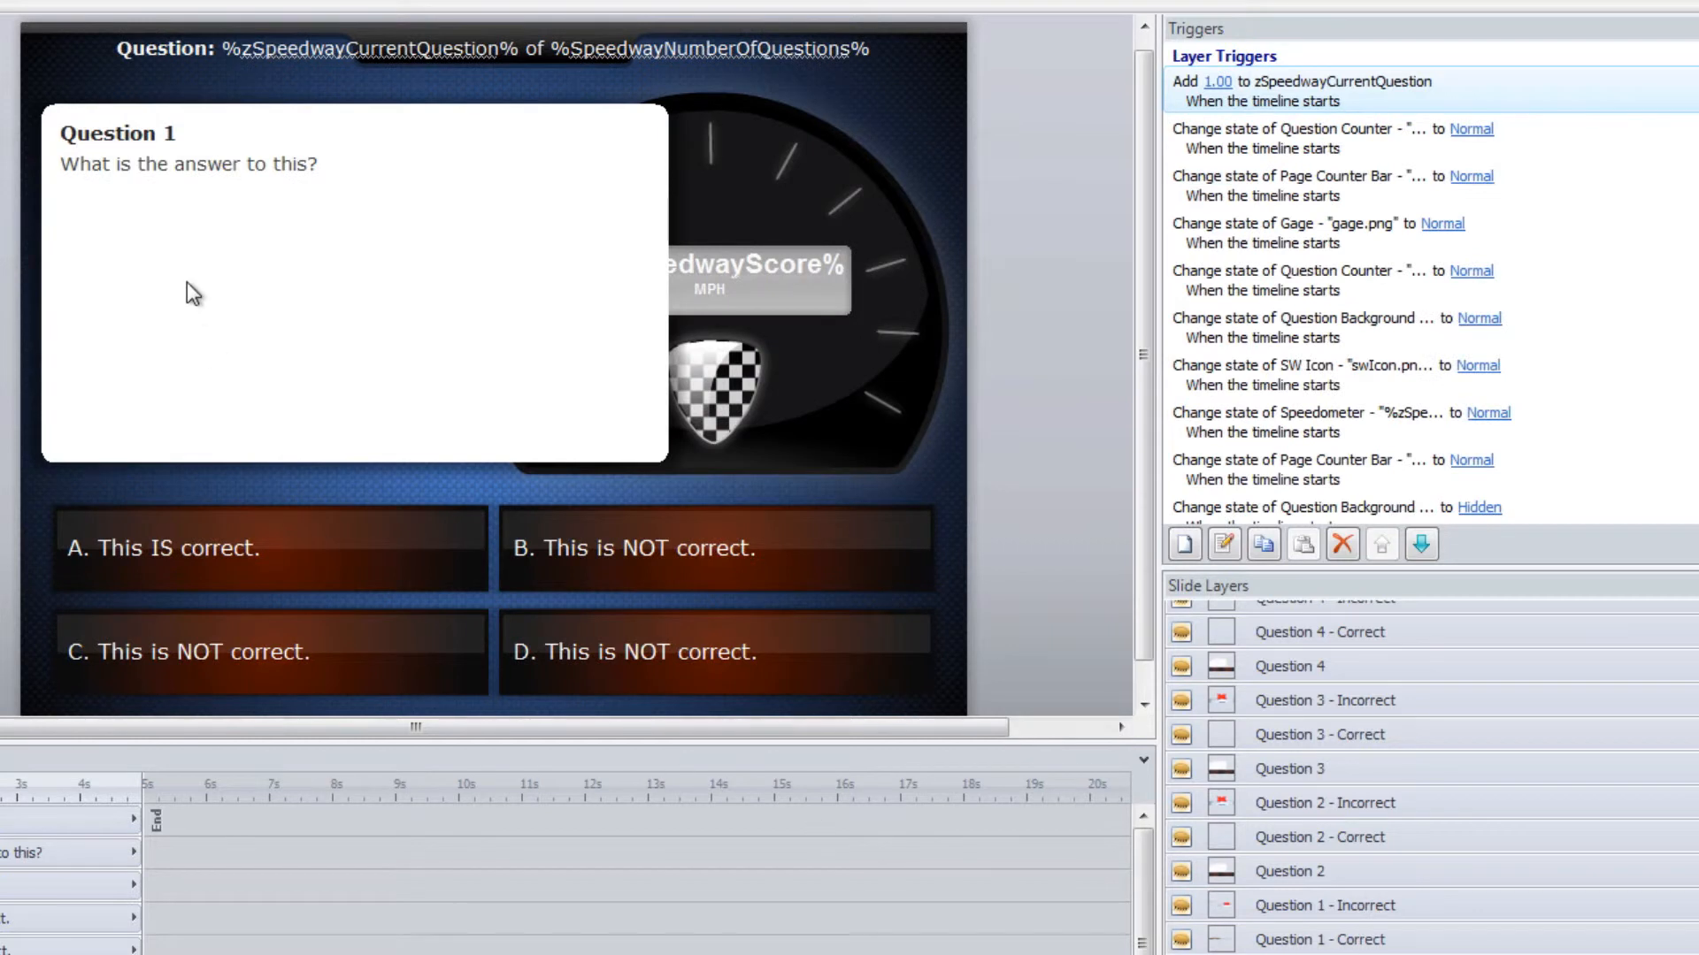
left_click(157, 130)
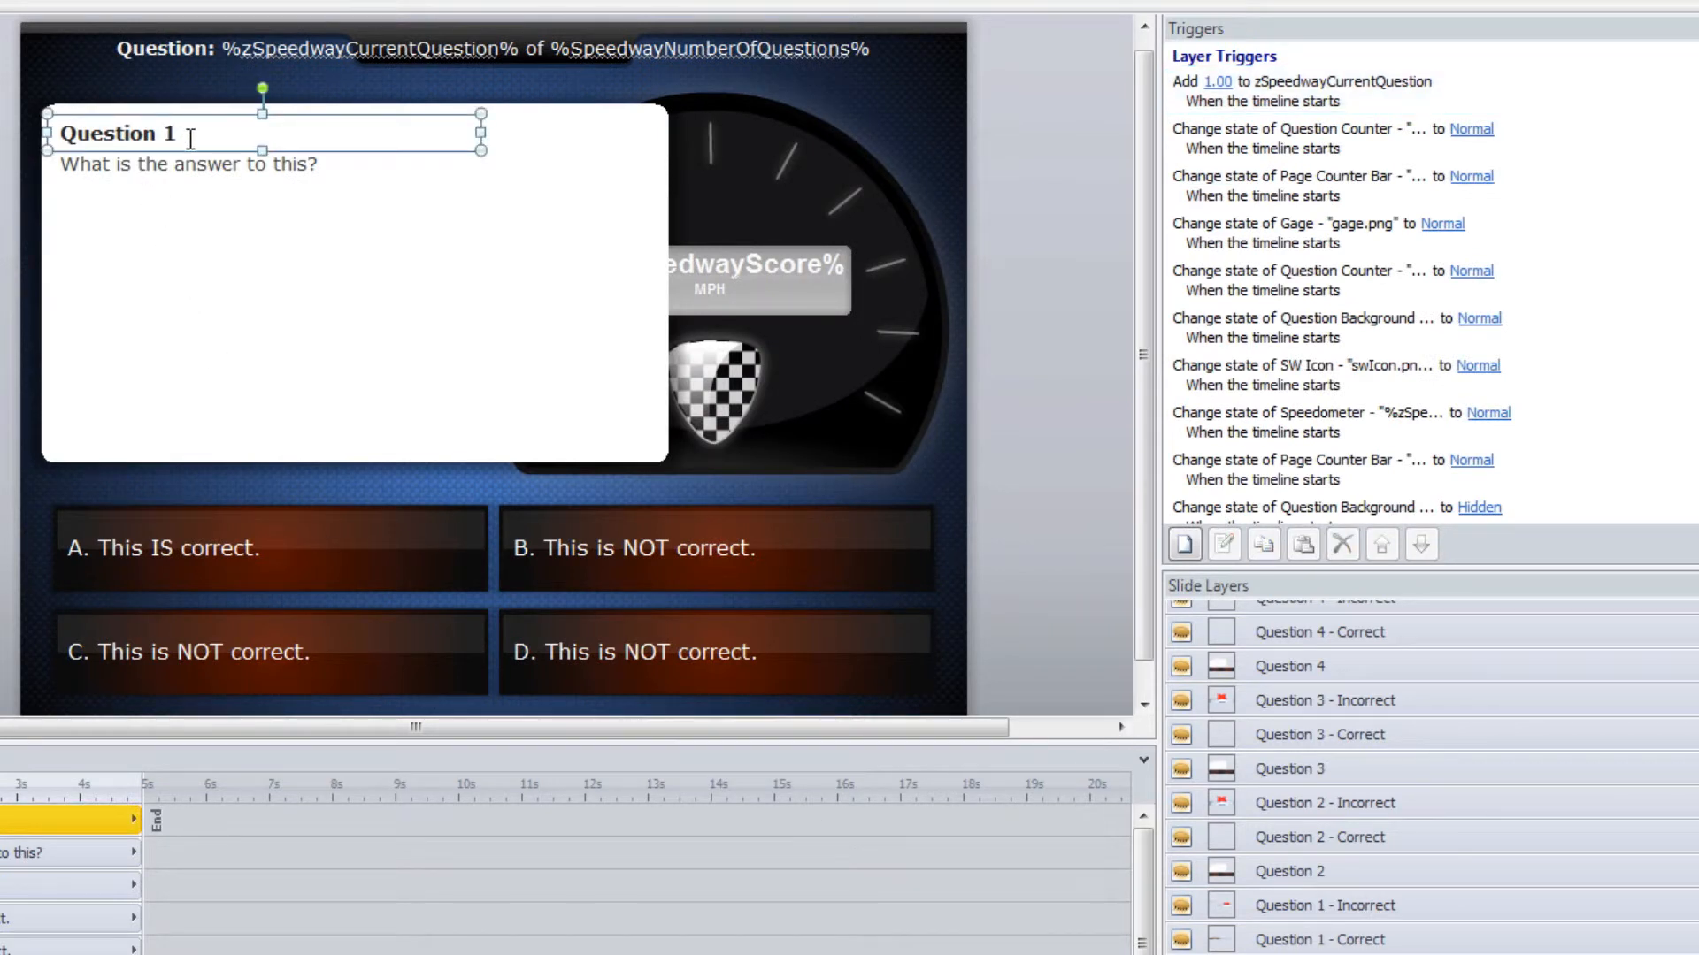
left_click(179, 137)
left_click(189, 171)
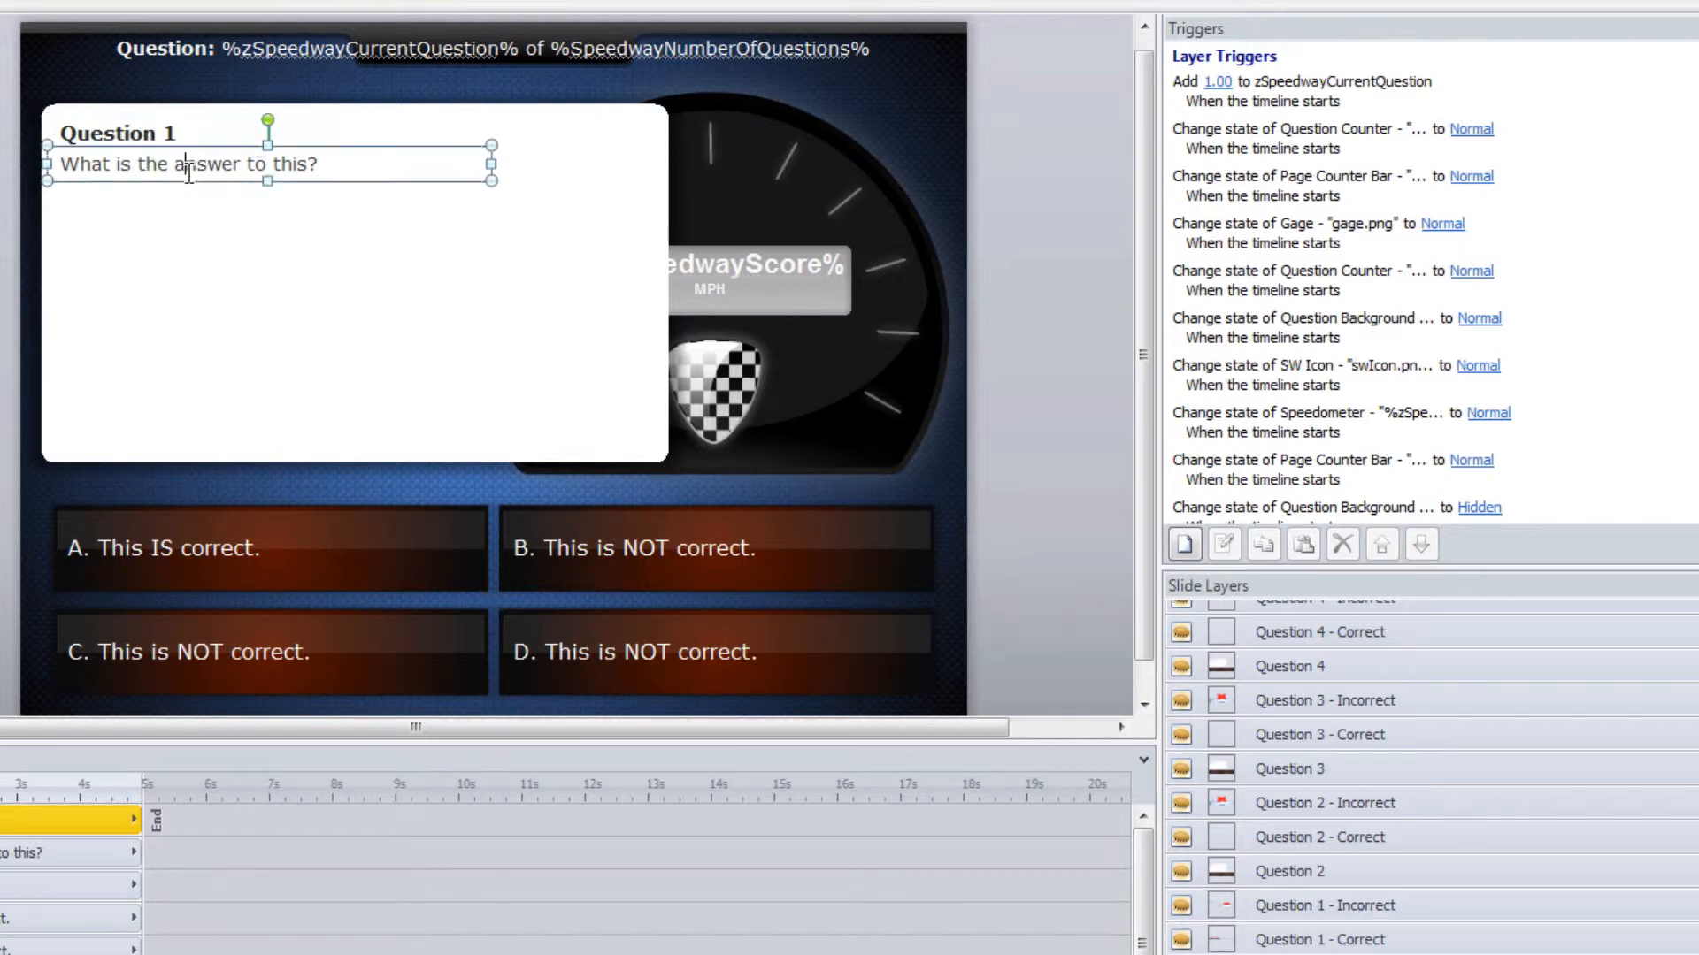
left_click(189, 170)
left_click(343, 165)
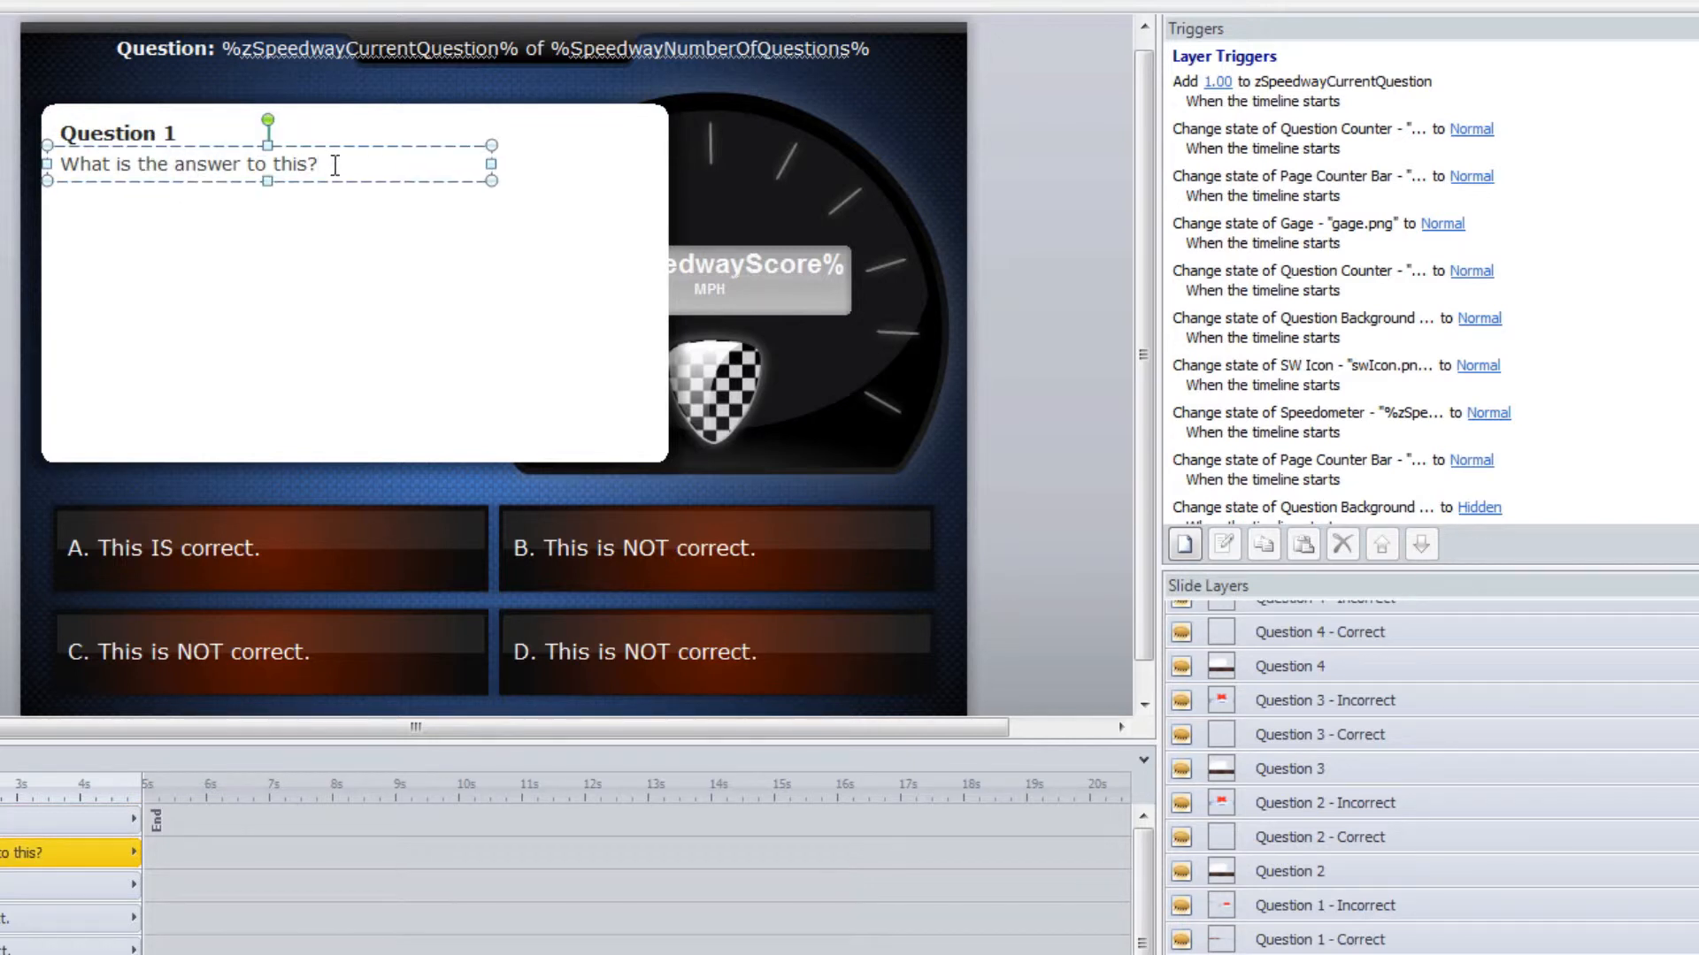
left_click(181, 122)
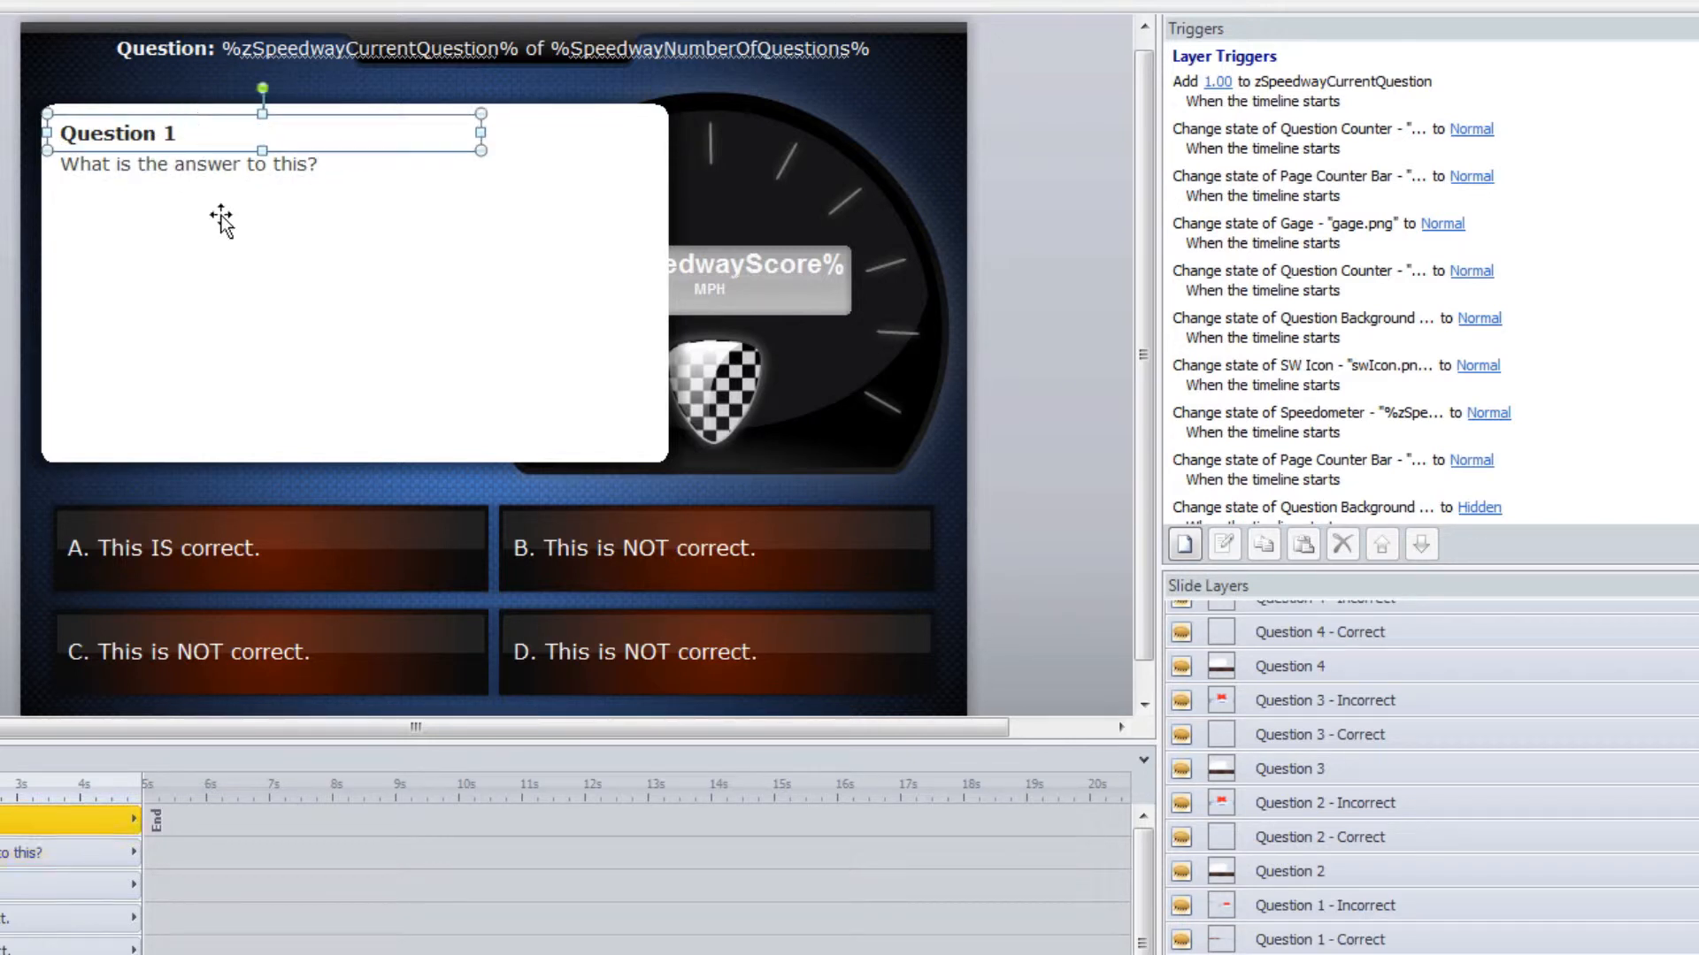
Inspect the editable answer text of options A and B on the Question 1 layer, keeping the letter prefixes outside the selection
left_click(279, 547)
left_click(124, 550)
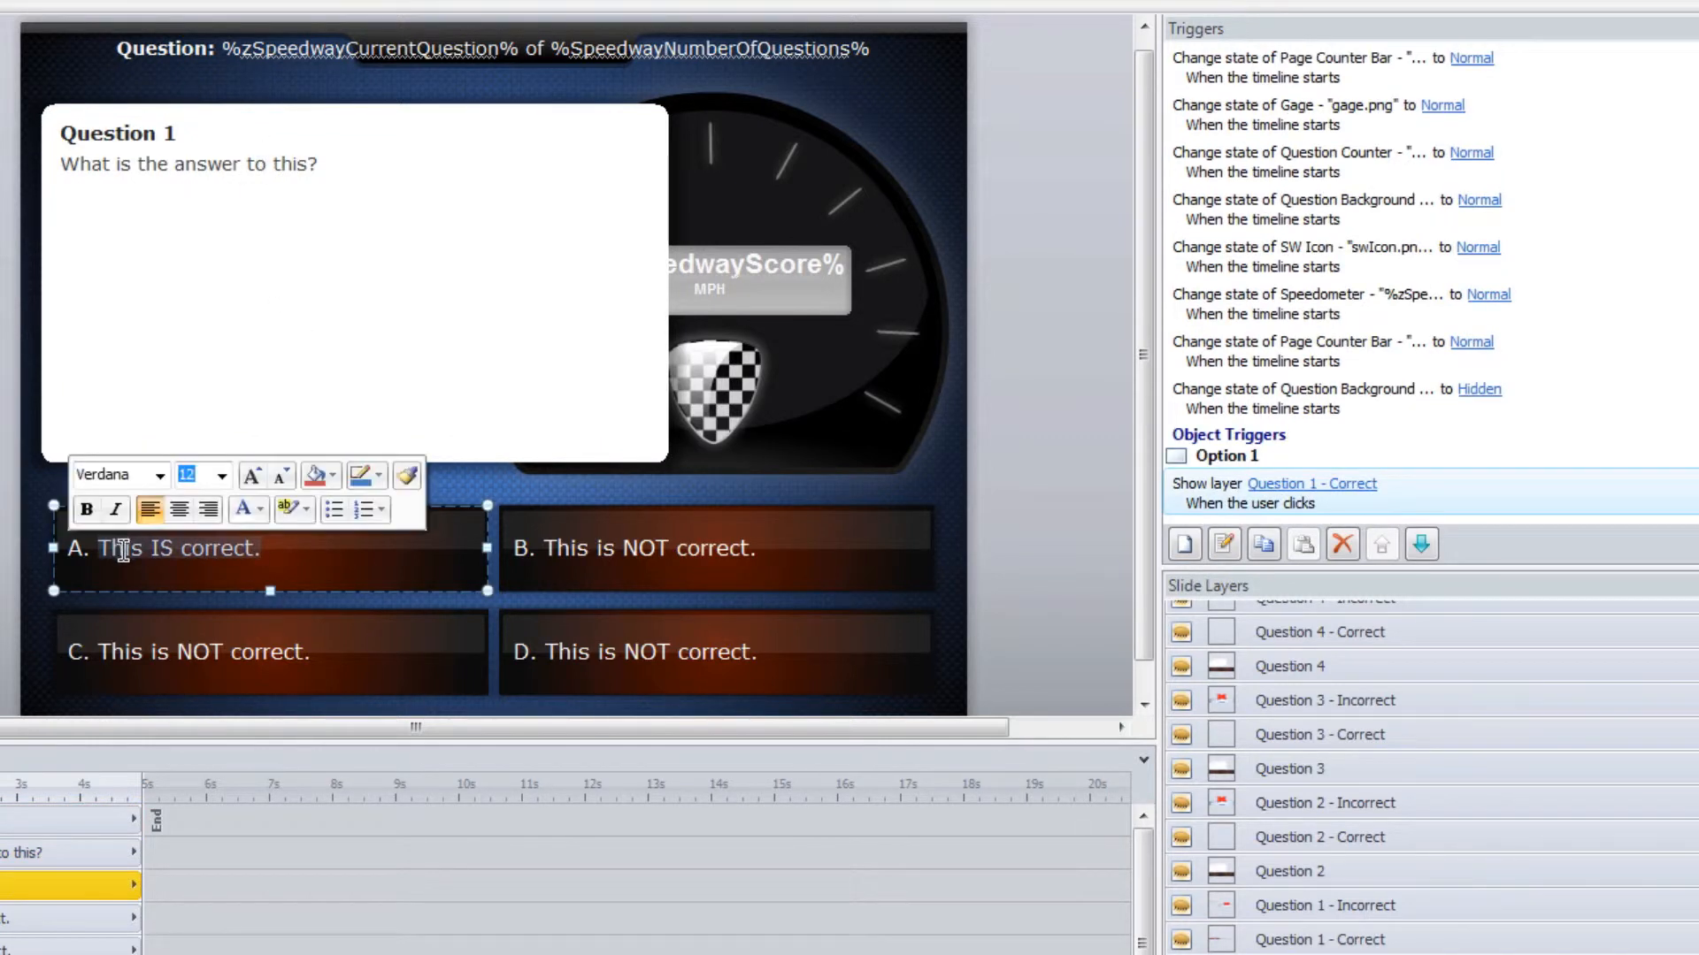
left_click(575, 552)
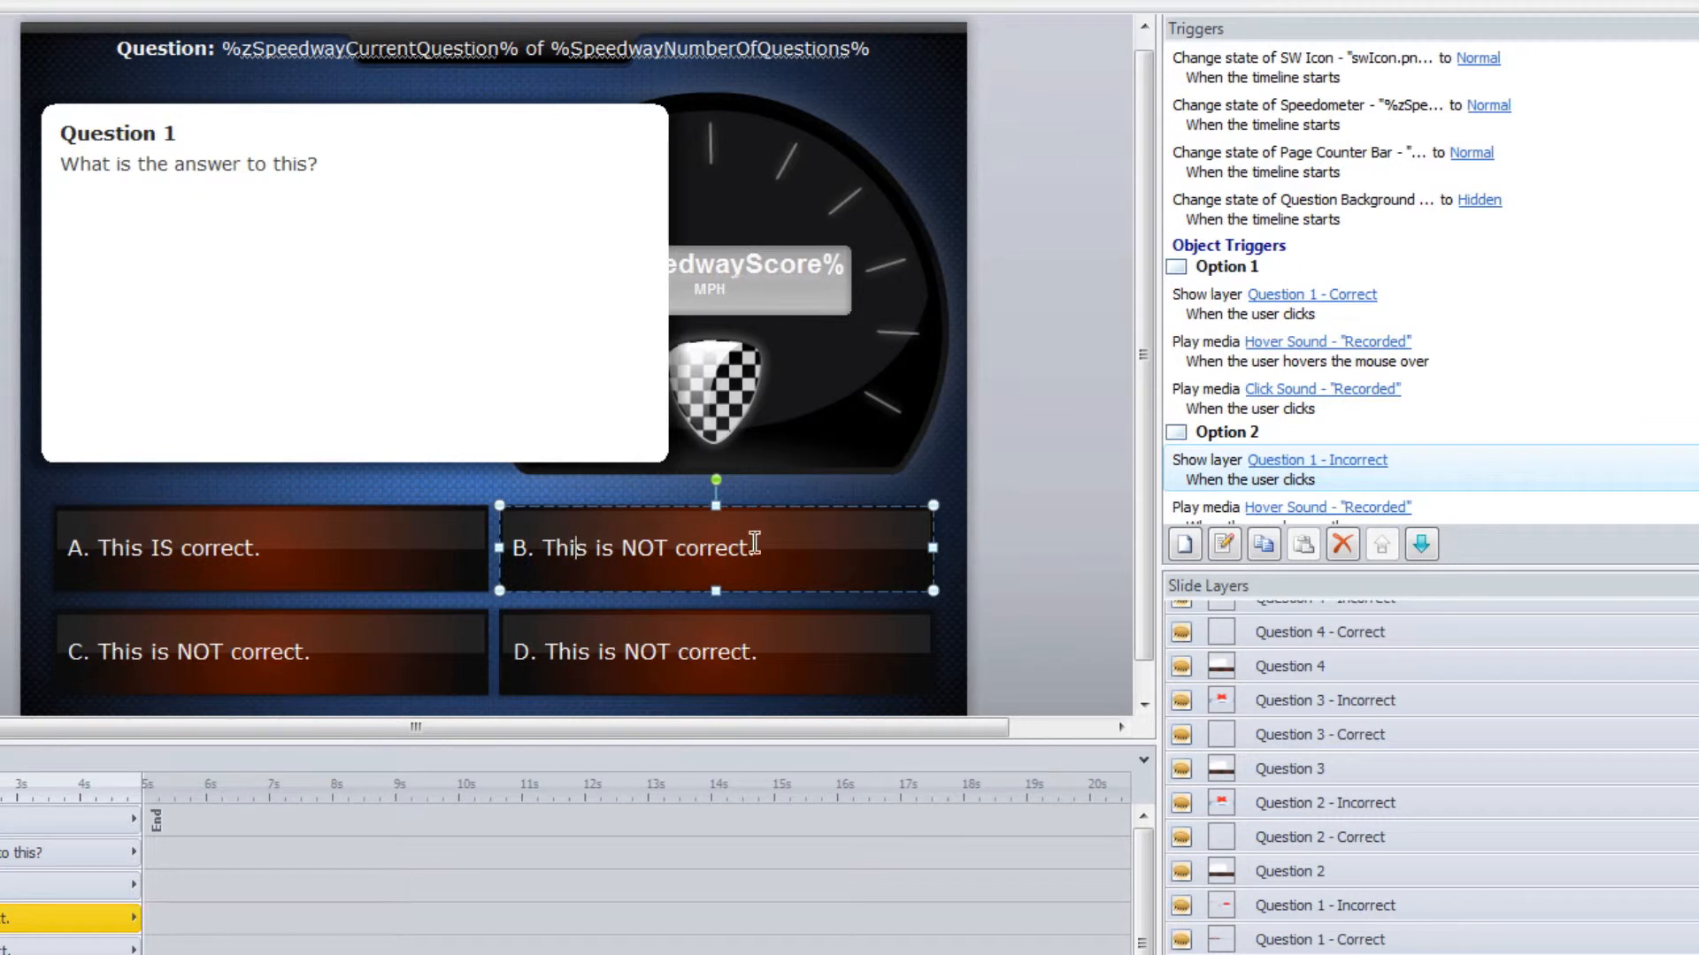
left_click_drag(773, 543, 541, 543)
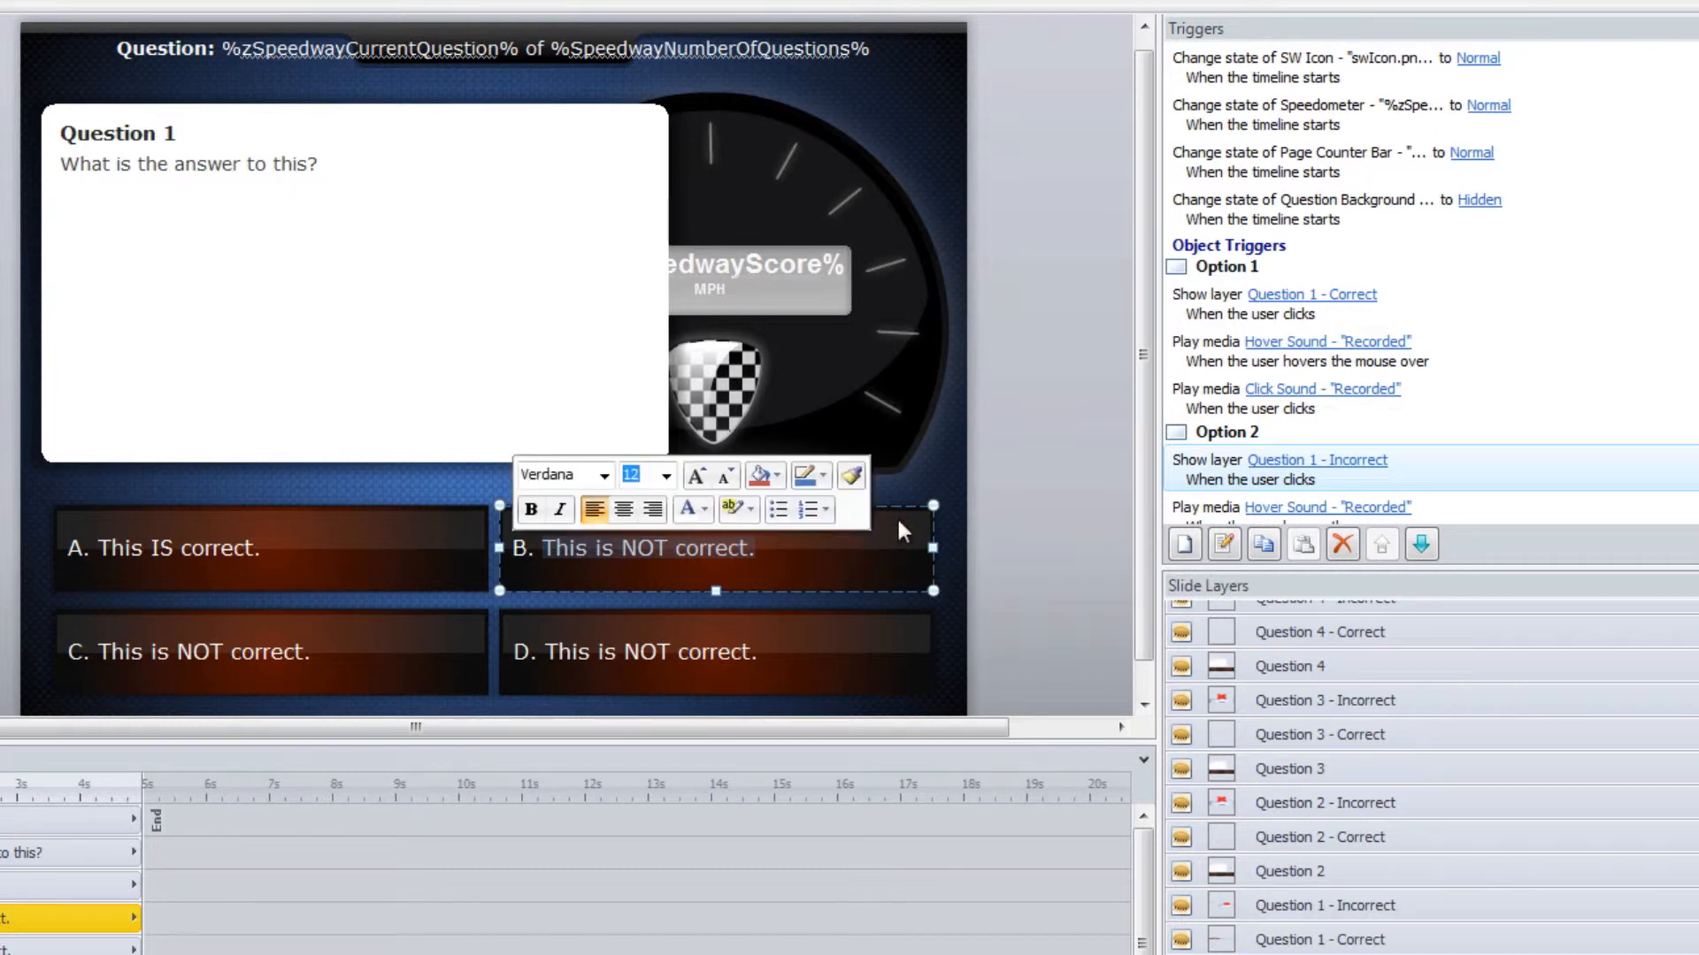
left_click(1012, 464)
left_click(414, 515)
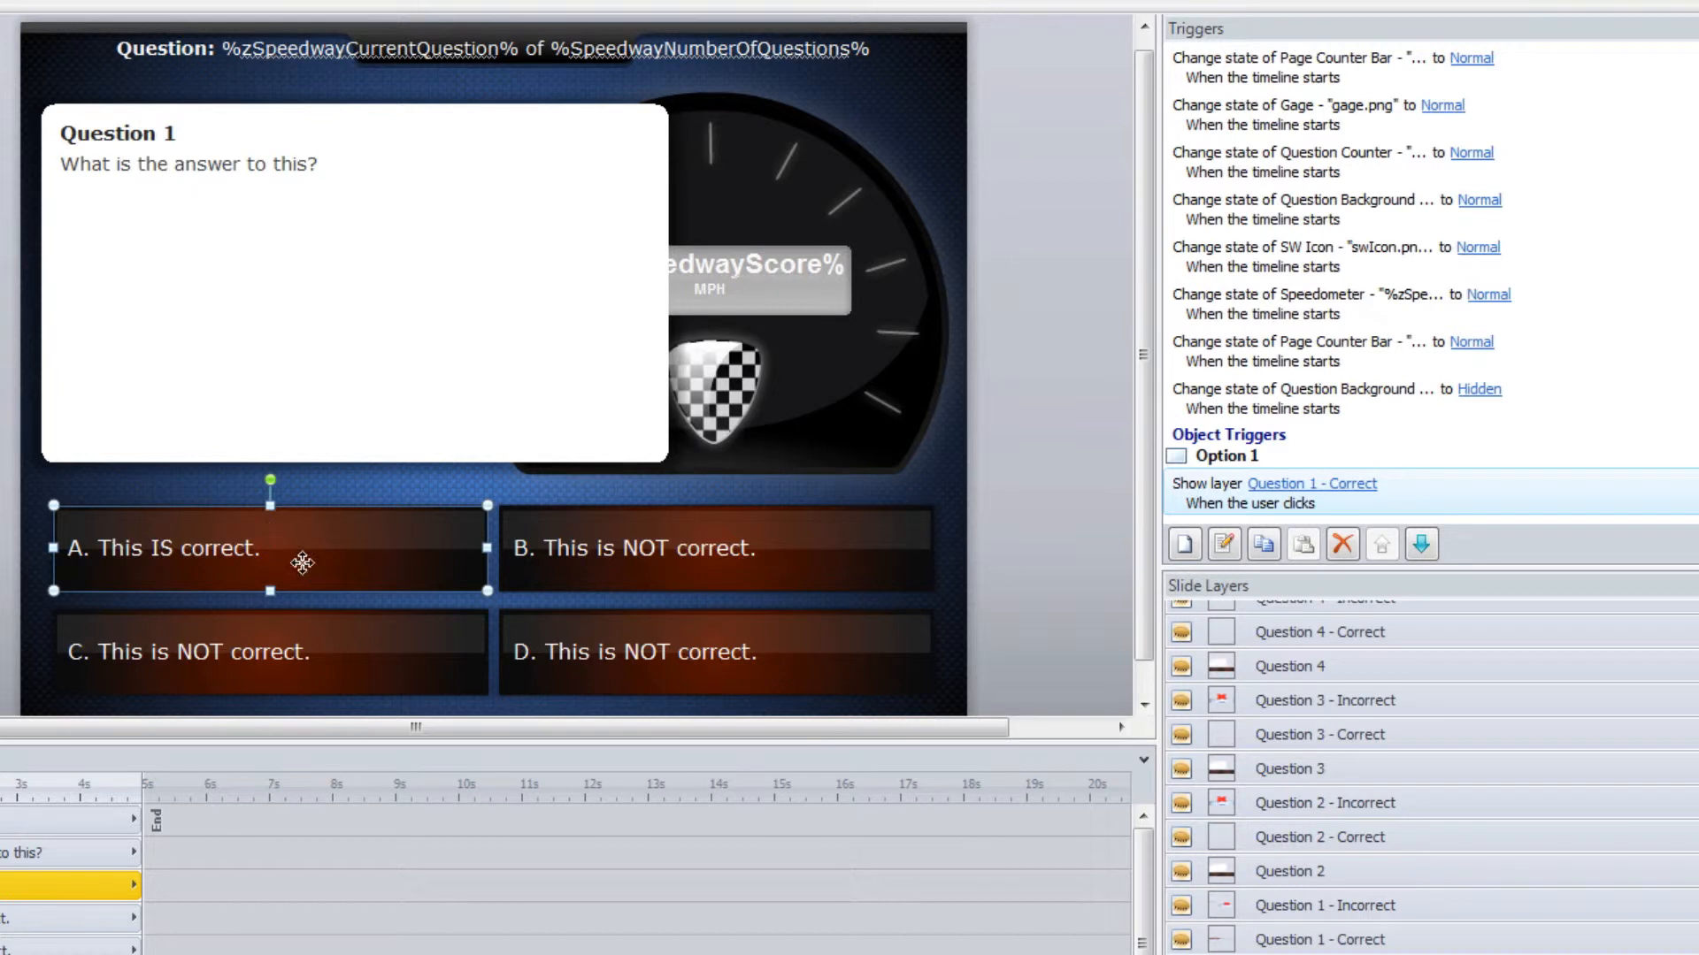
left_click(123, 548)
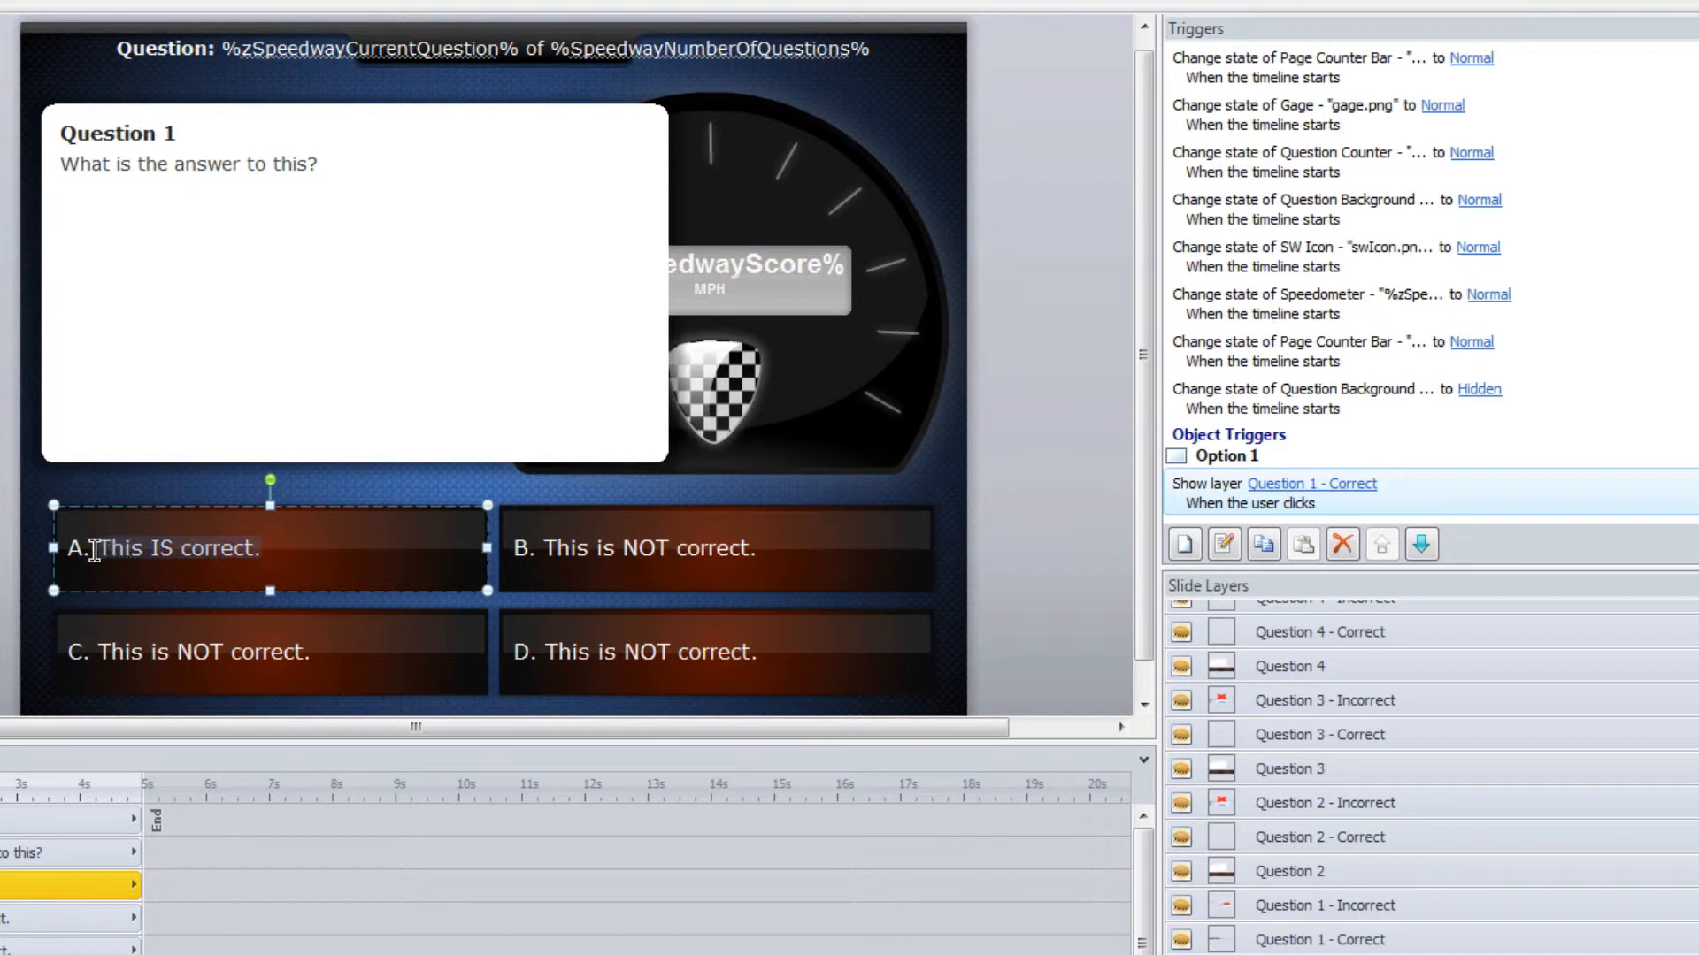
left_click_drag(96, 549, 461, 518)
left_click(664, 506)
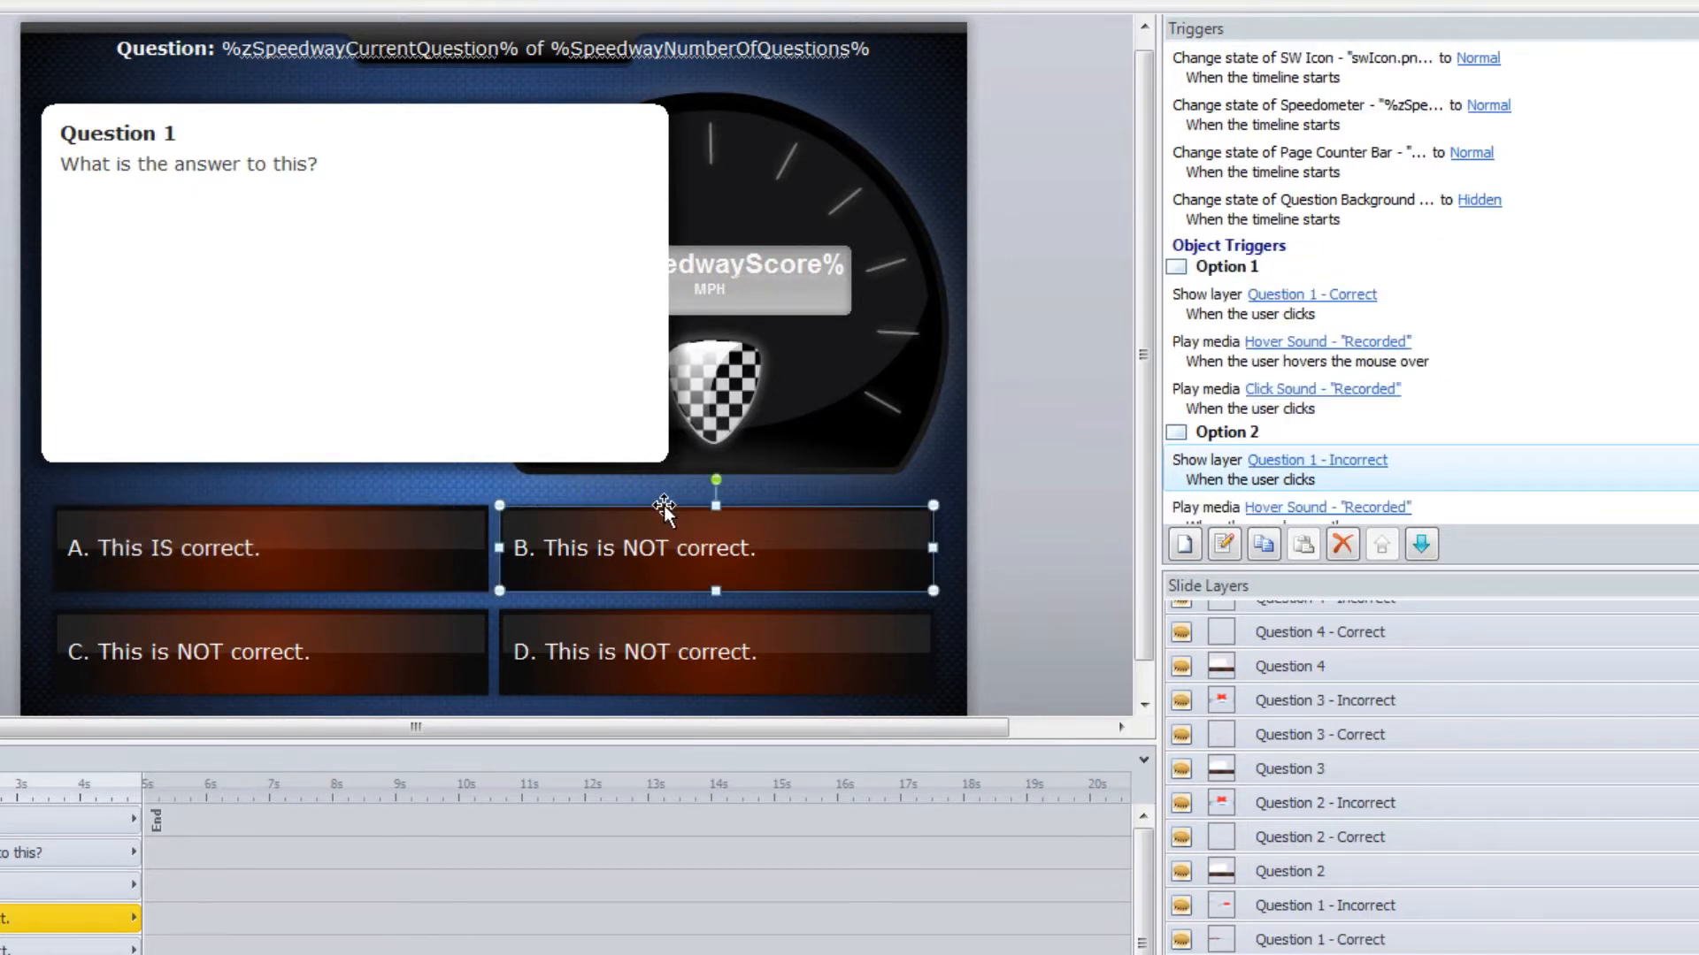
Change option A's Show layer trigger so that choosing it shows the Question 1 - Incorrect layer
left_click(471, 516)
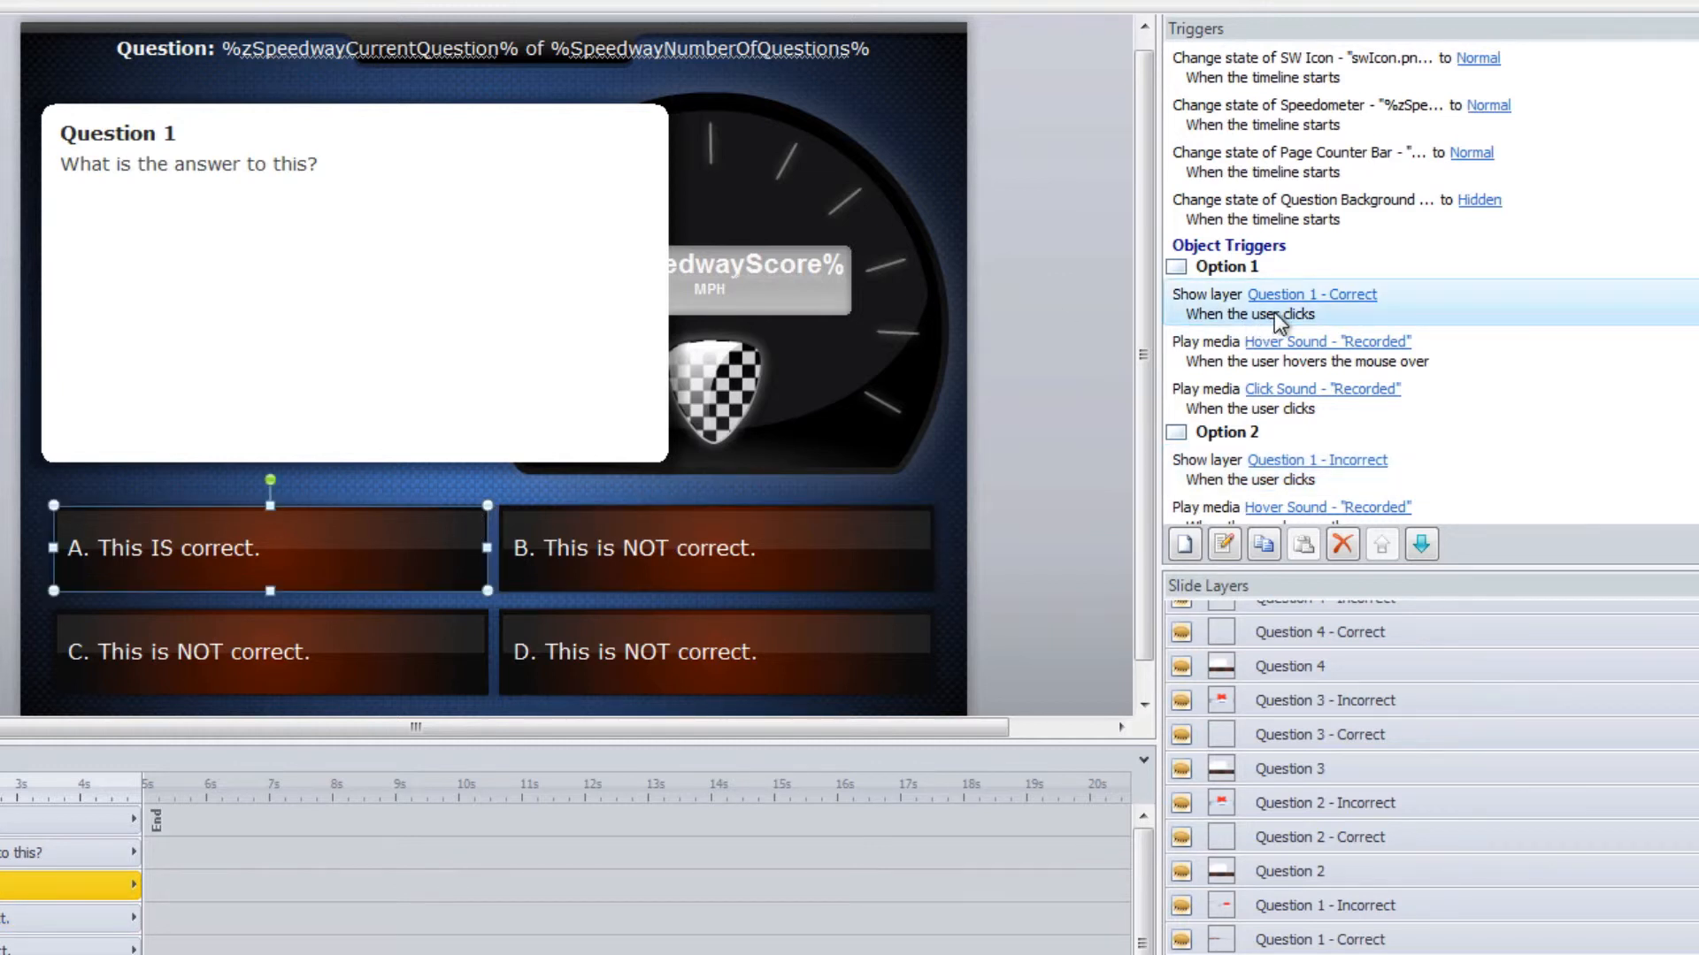
left_click(1300, 295)
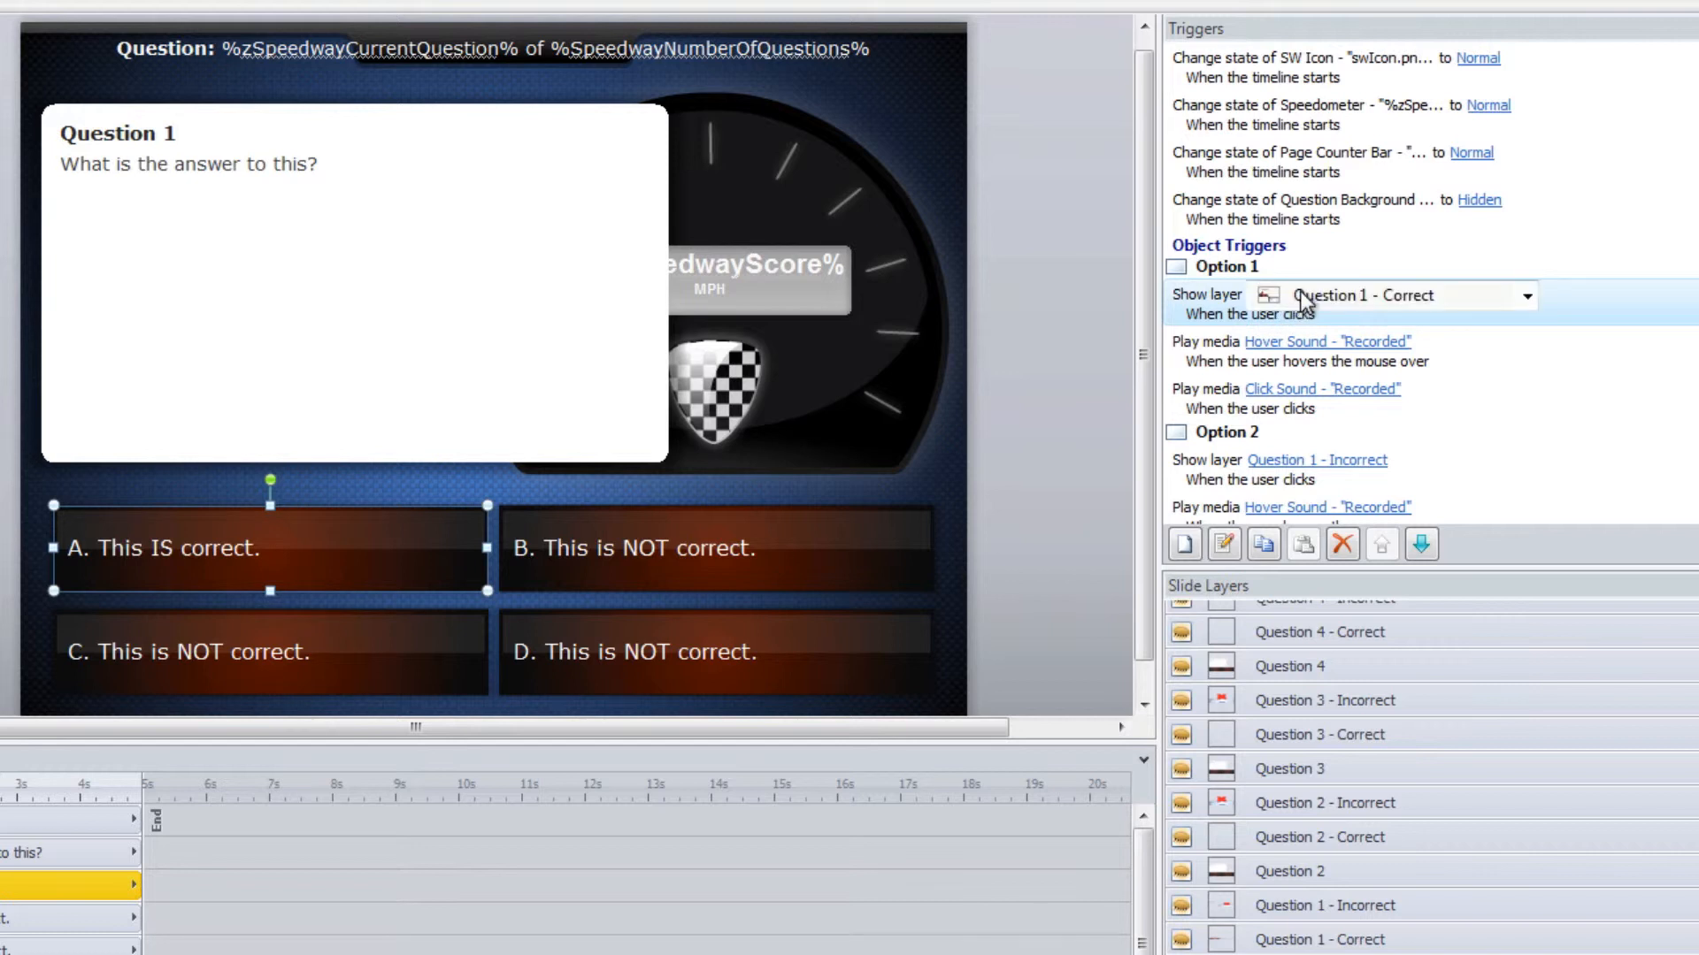
left_click(1301, 292)
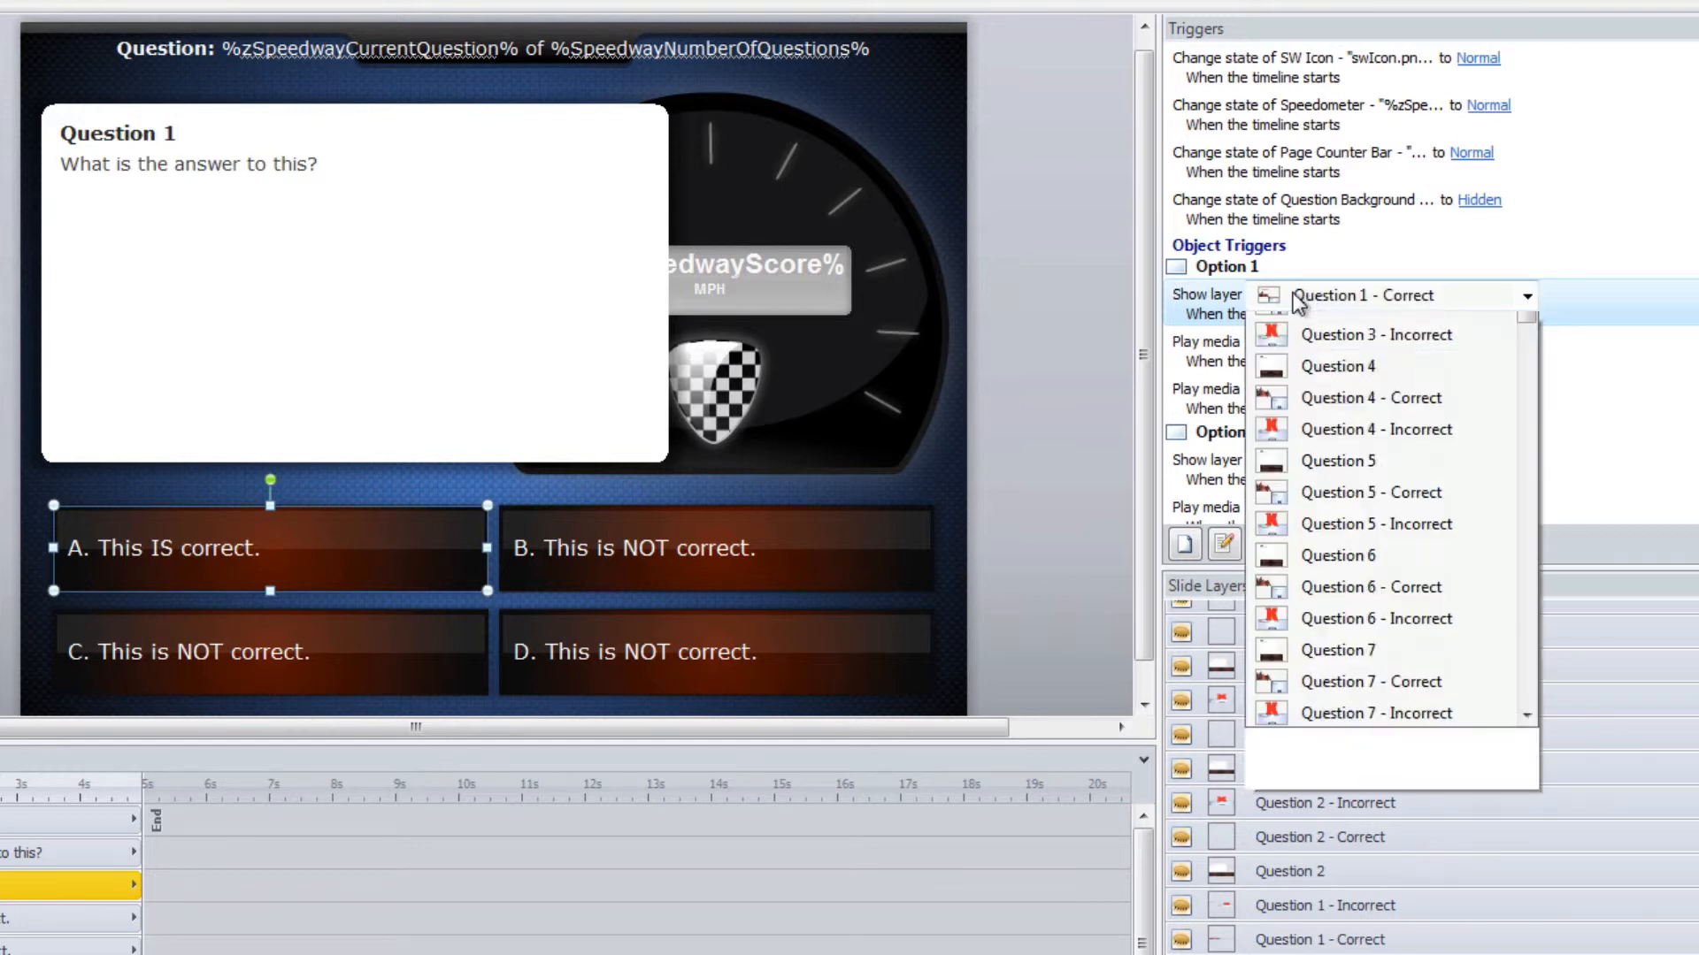
left_click(1414, 360)
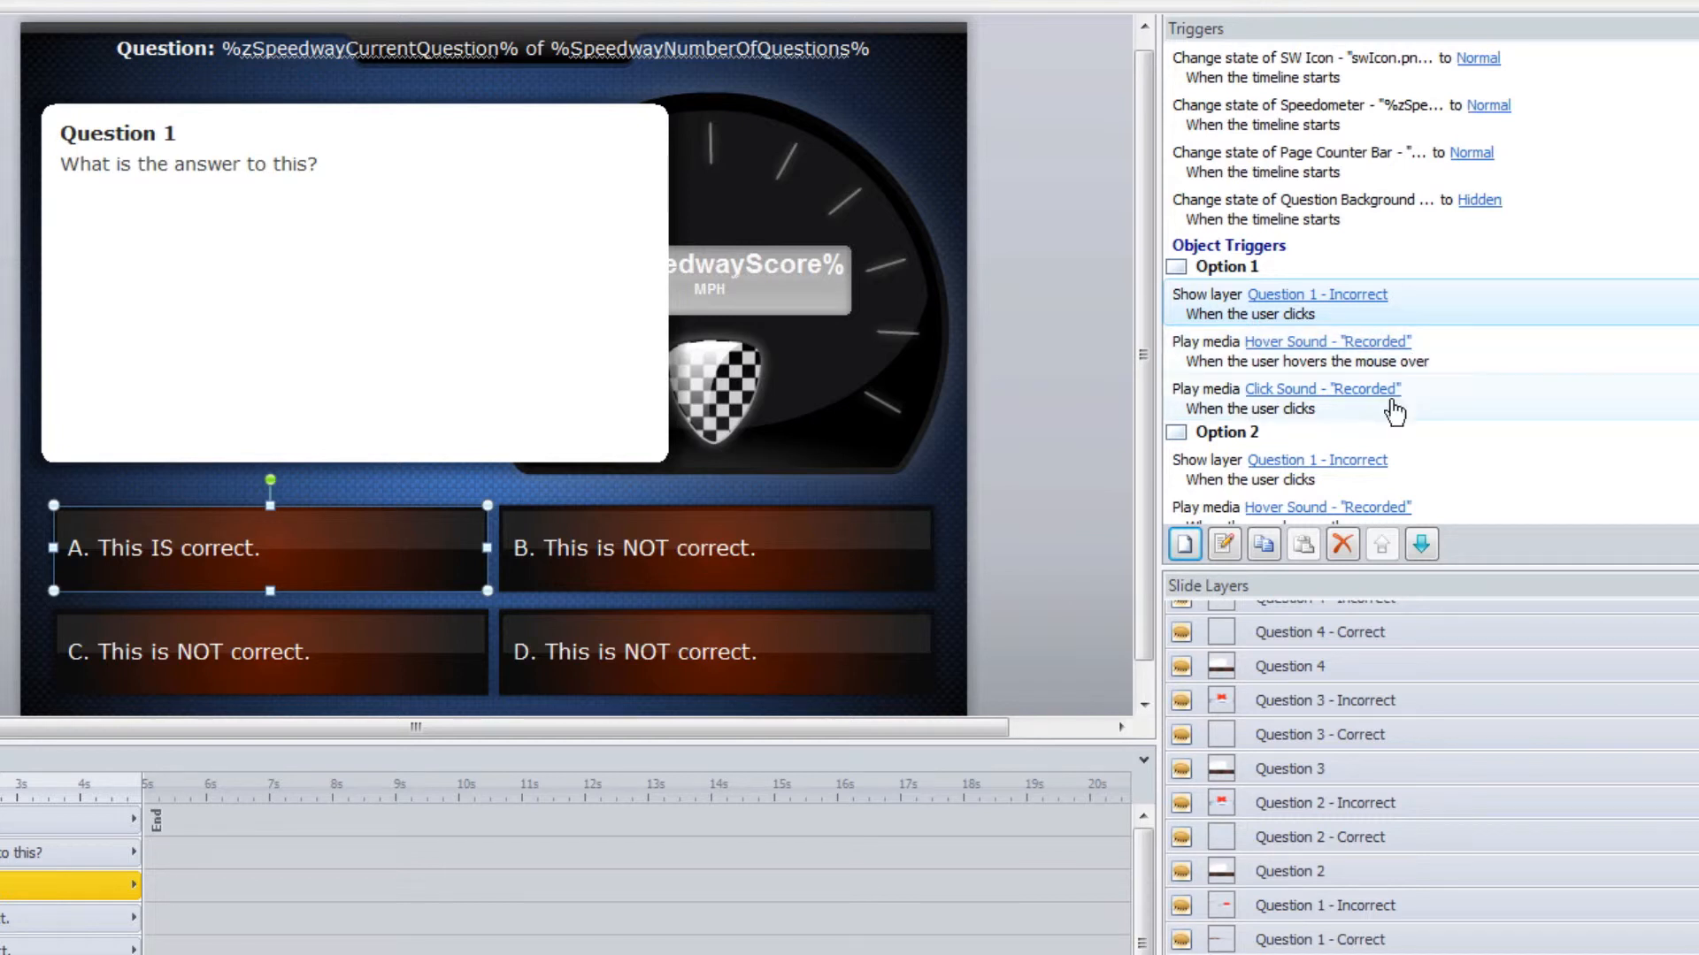
Change option B's Show layer trigger so that choosing it shows the Question 1 - Correct layer
left_click(1357, 461)
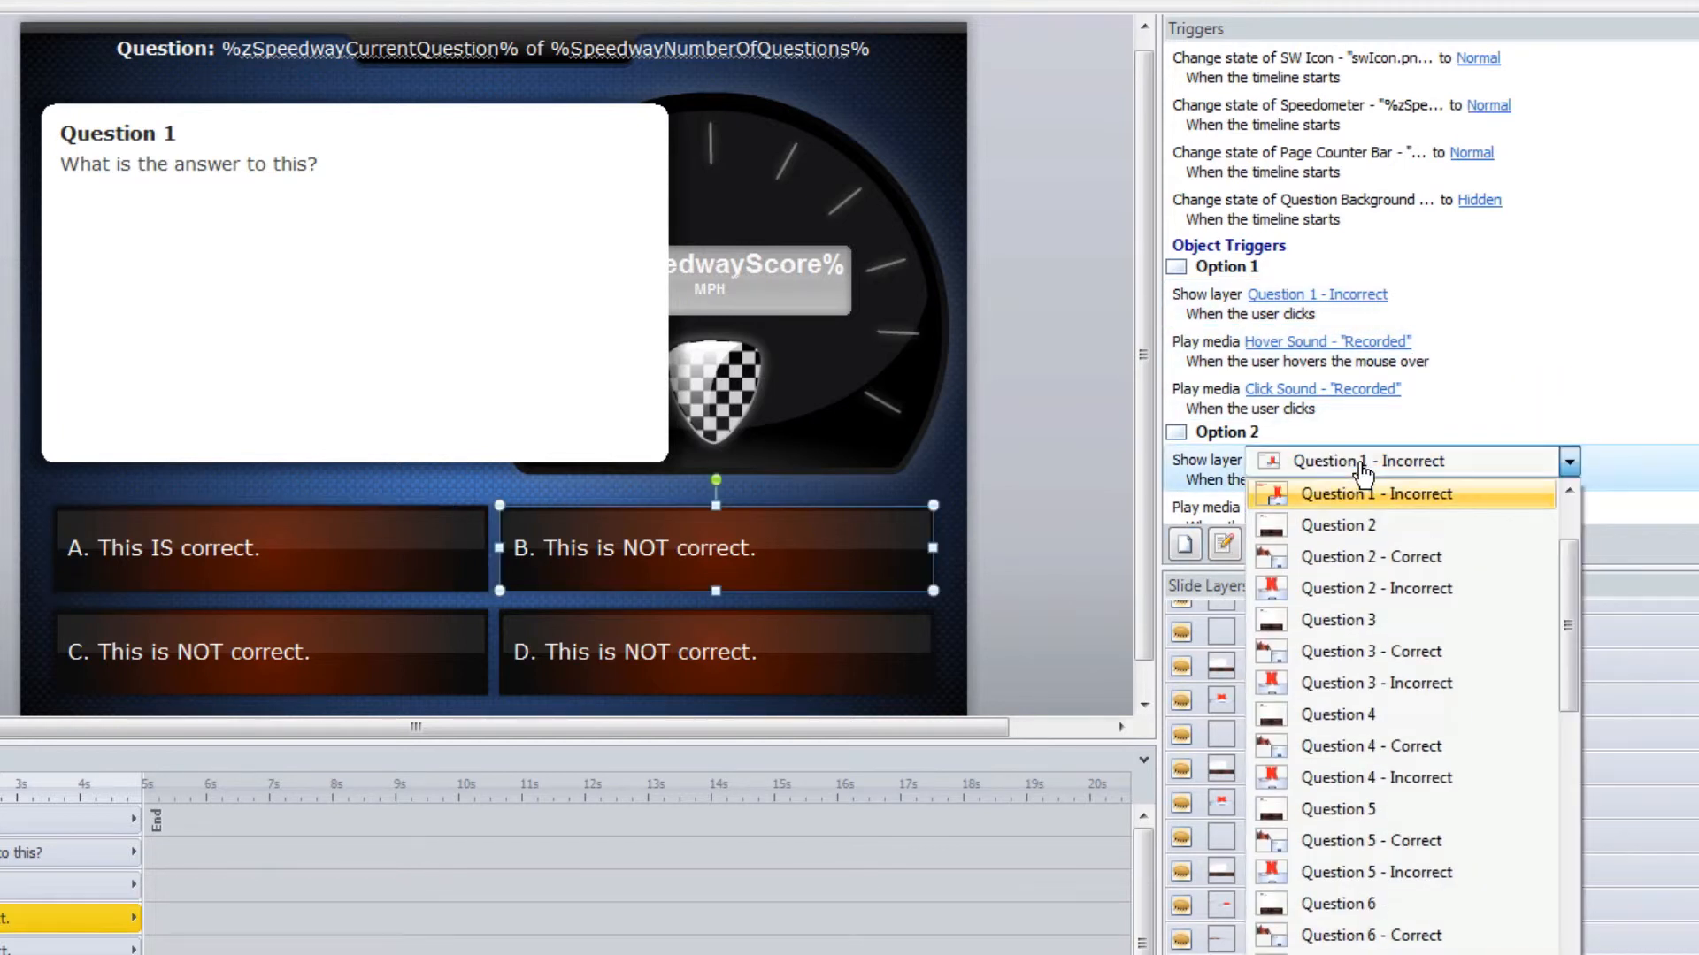
left_click_drag(1574, 576, 1574, 547)
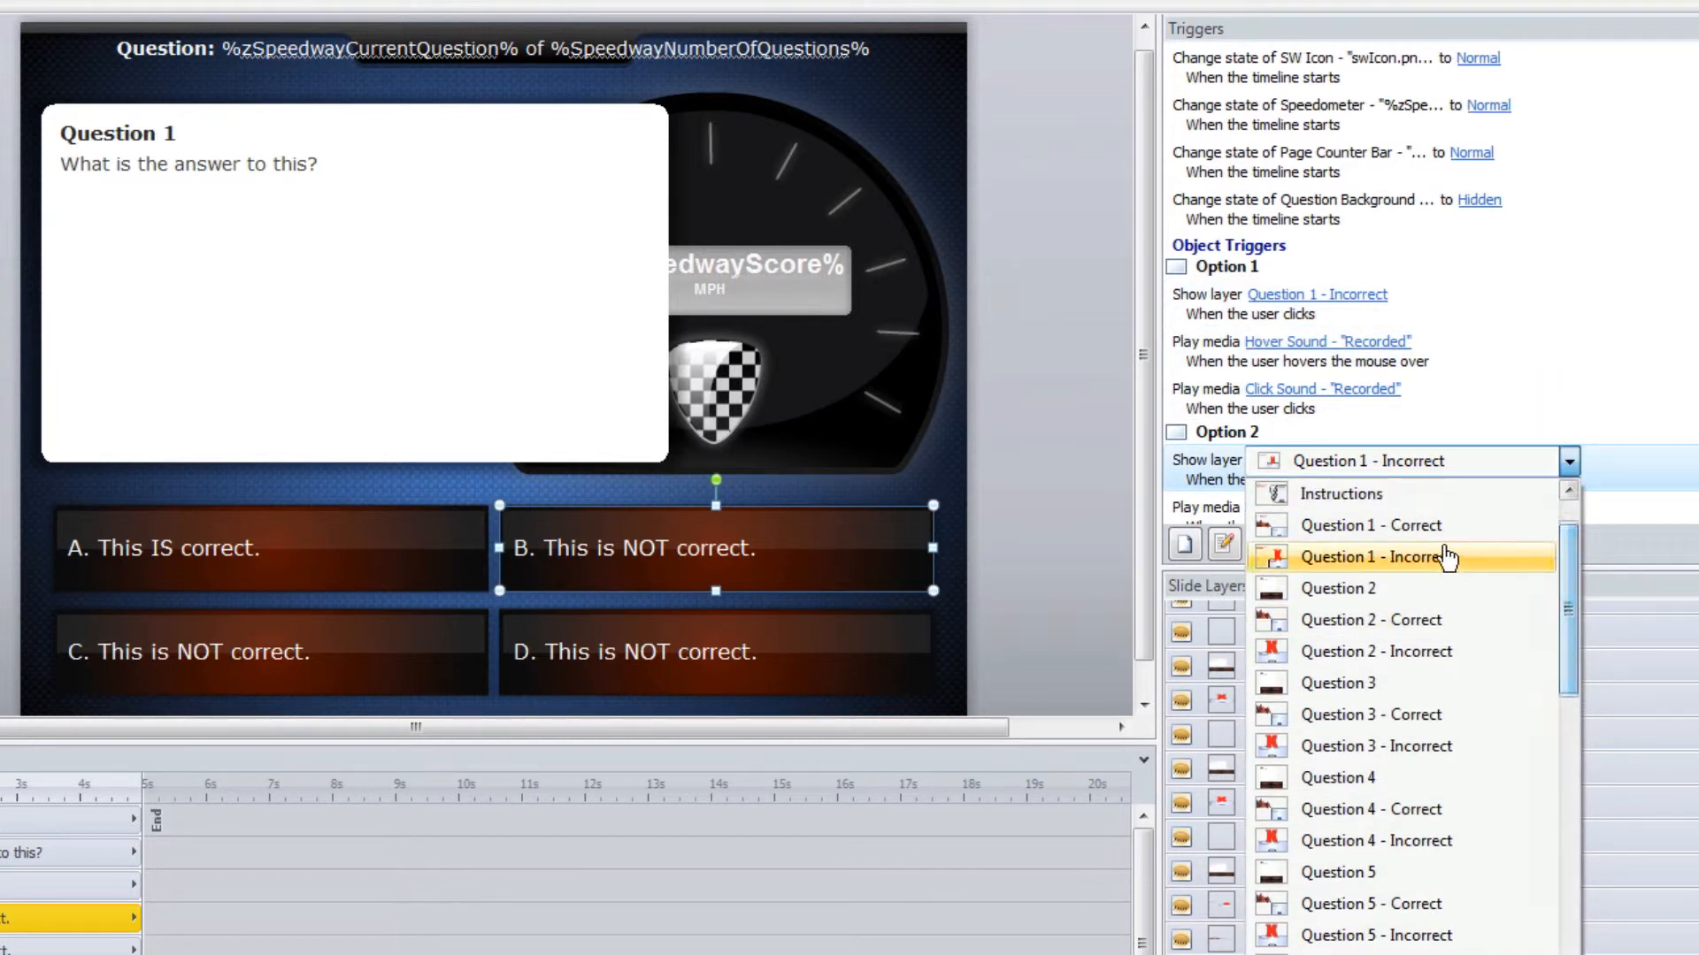
left_click(1444, 528)
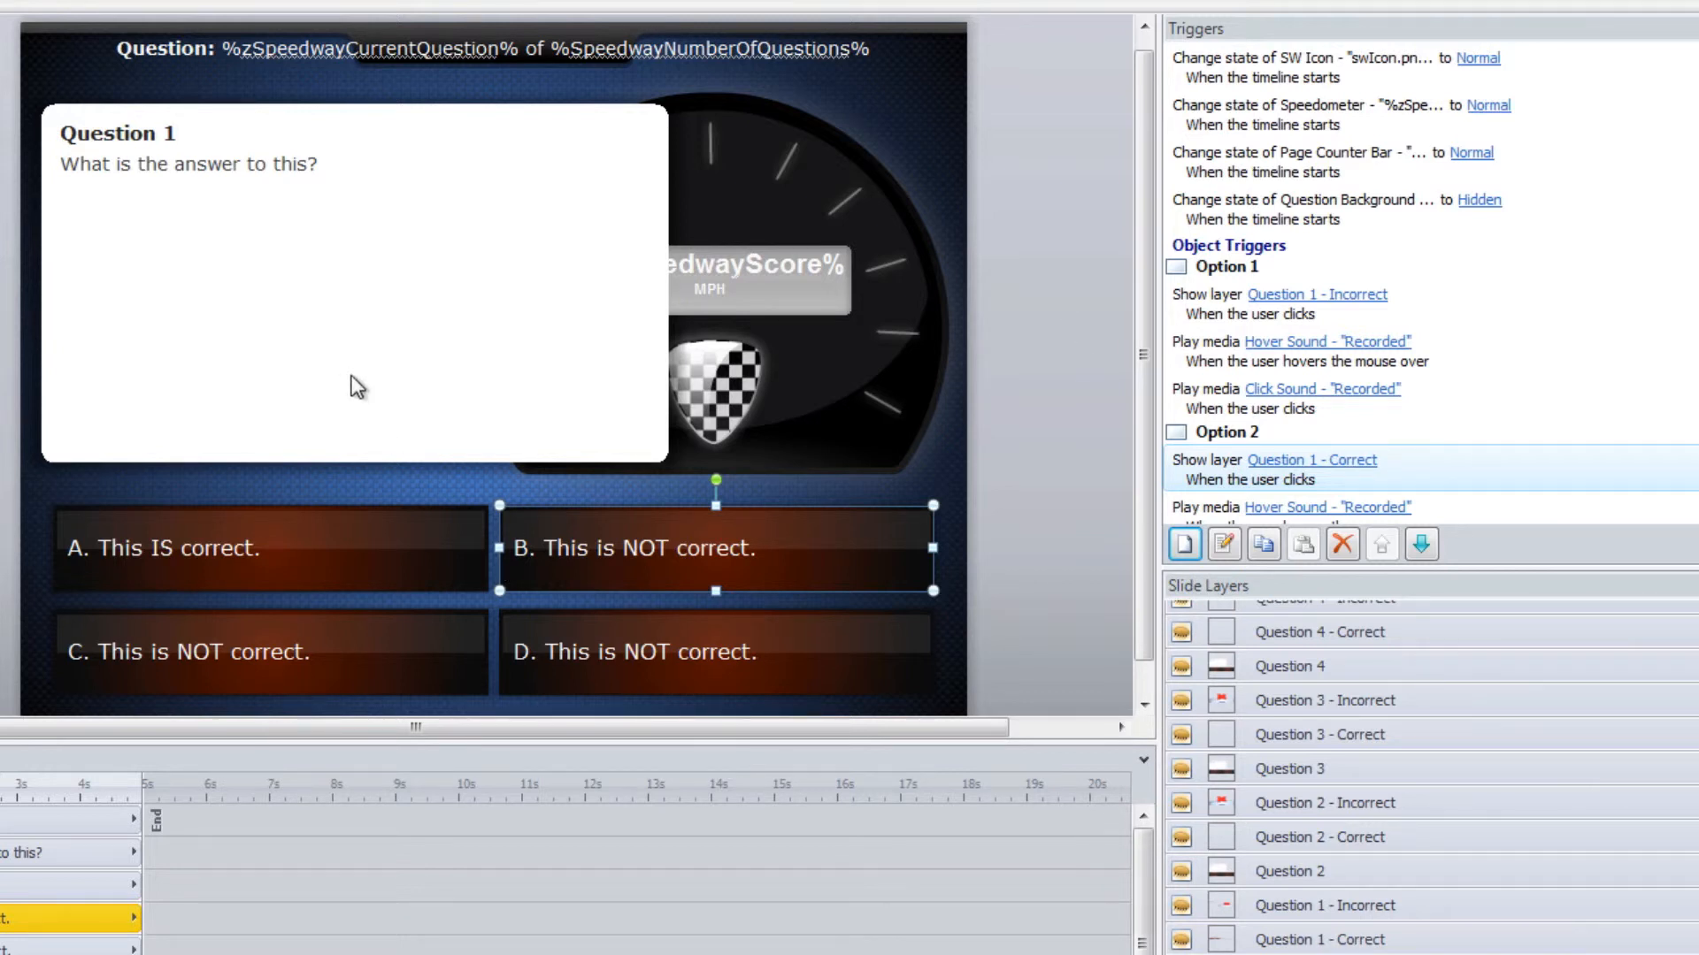
Show the Question 1 - Correct layer and inspect its editable feedback heading
left_click(1341, 938)
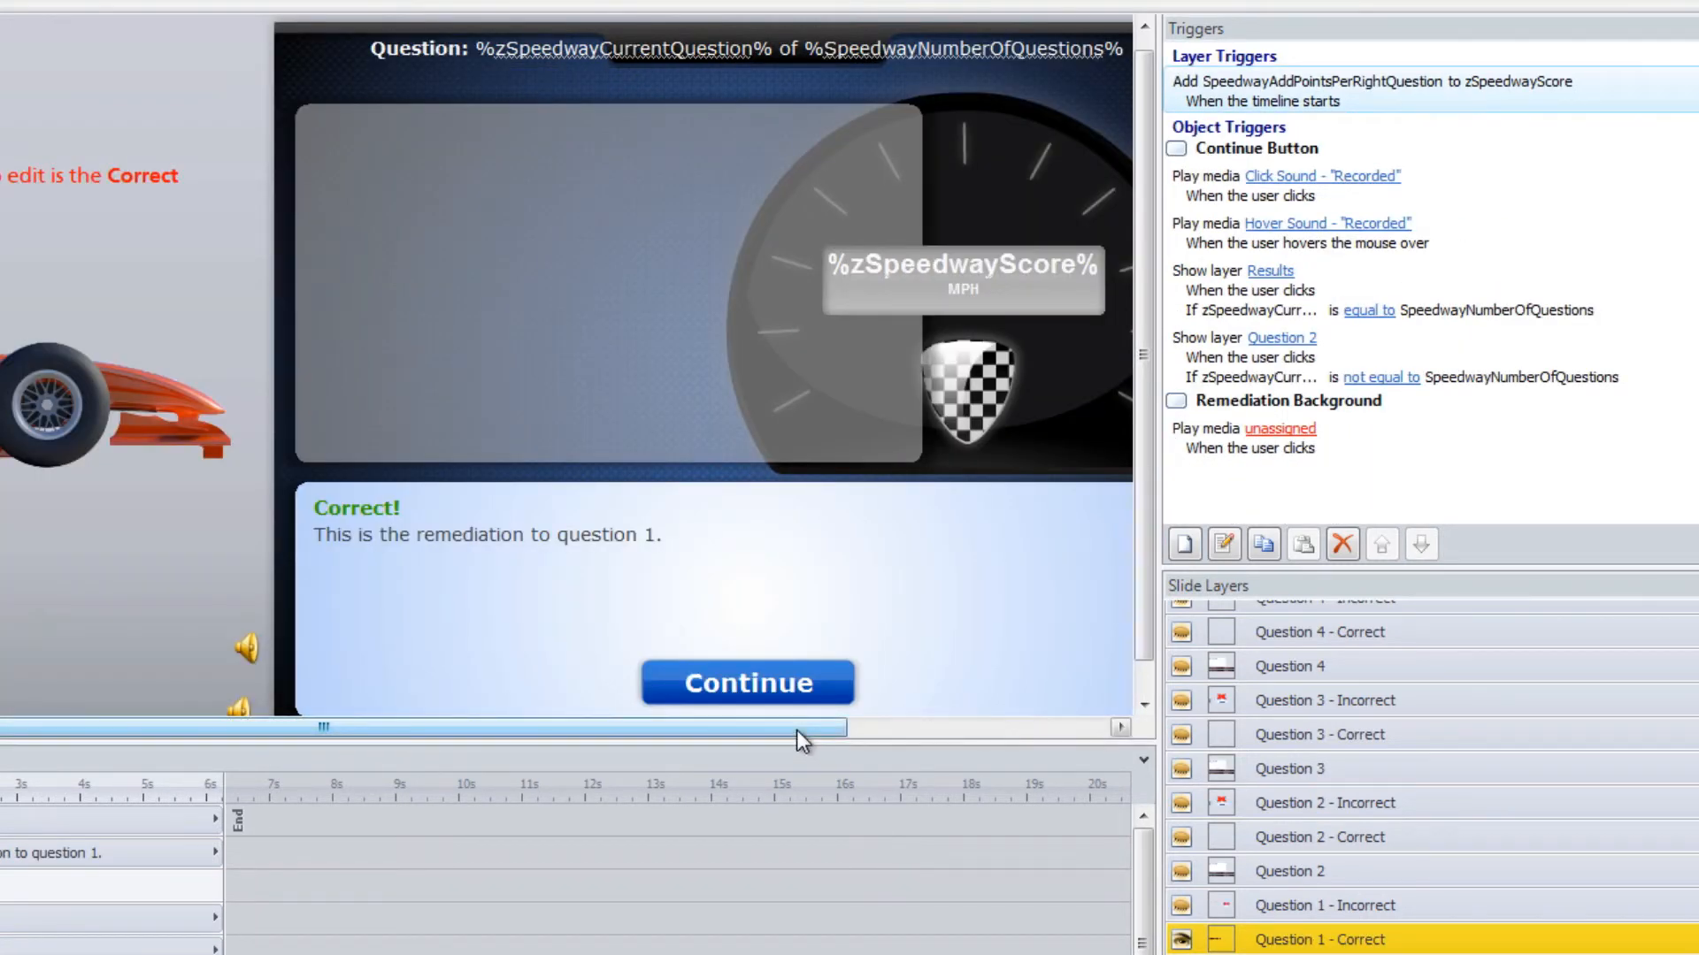
left_click_drag(796, 730, 973, 726)
left_click(168, 507)
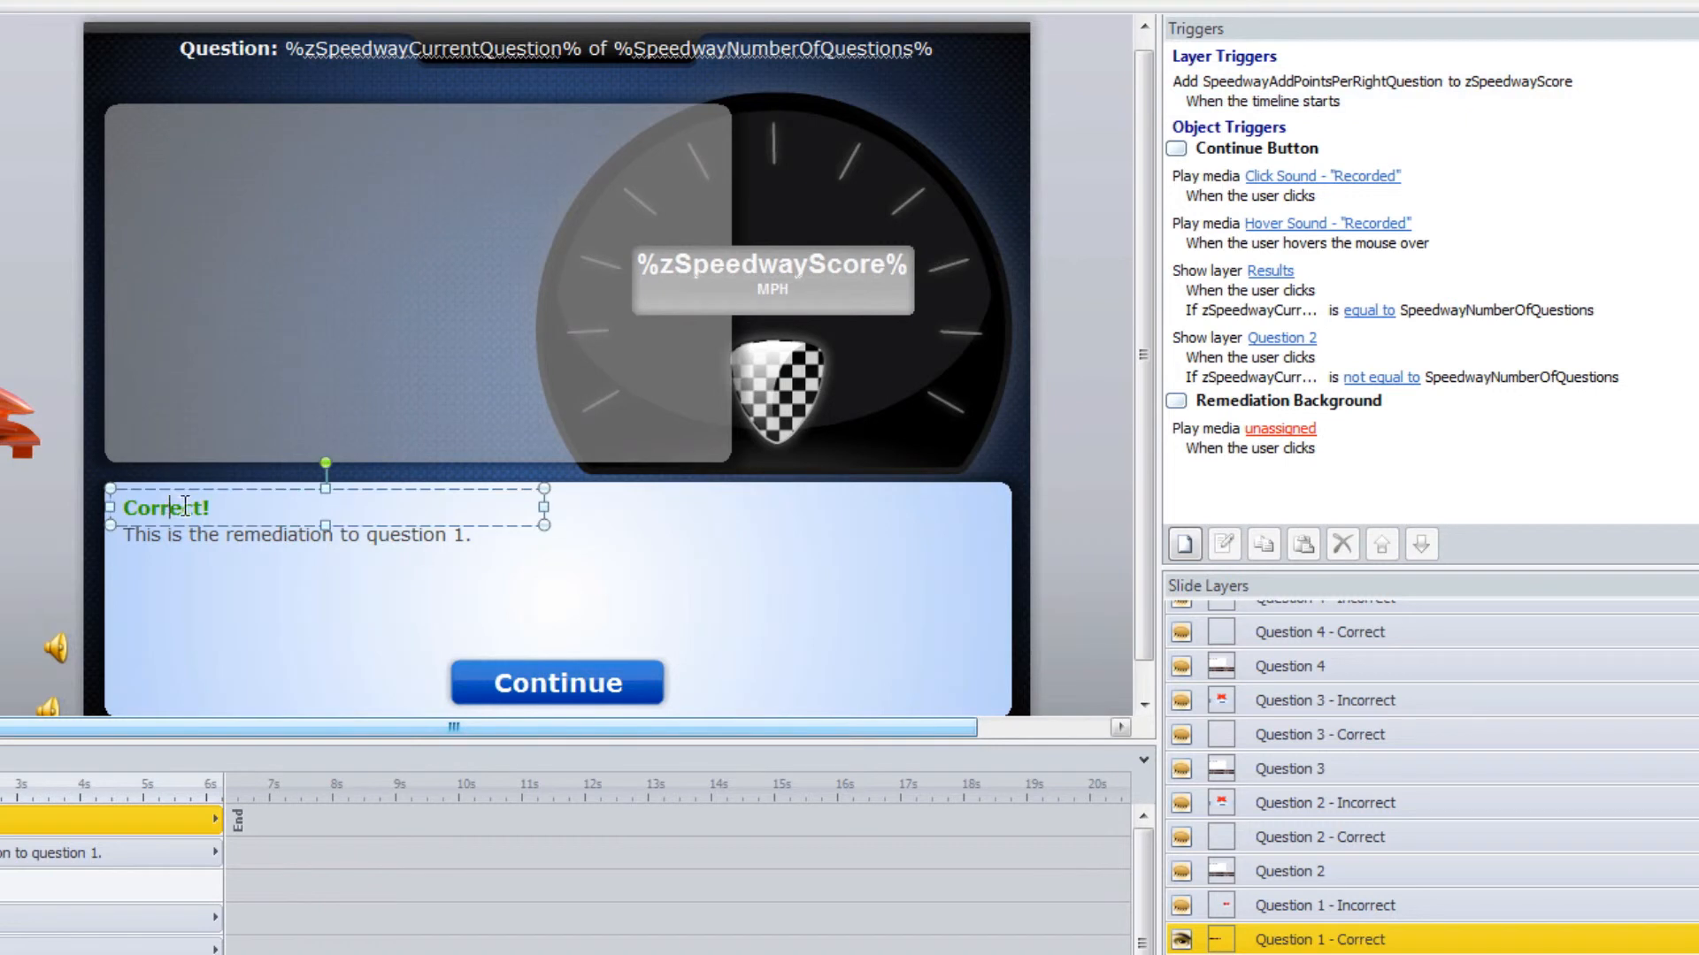
Inspect the feedback heading and remediation text on the Question 1 - Incorrect layer, and show the Question 2 layer
left_click(1346, 901)
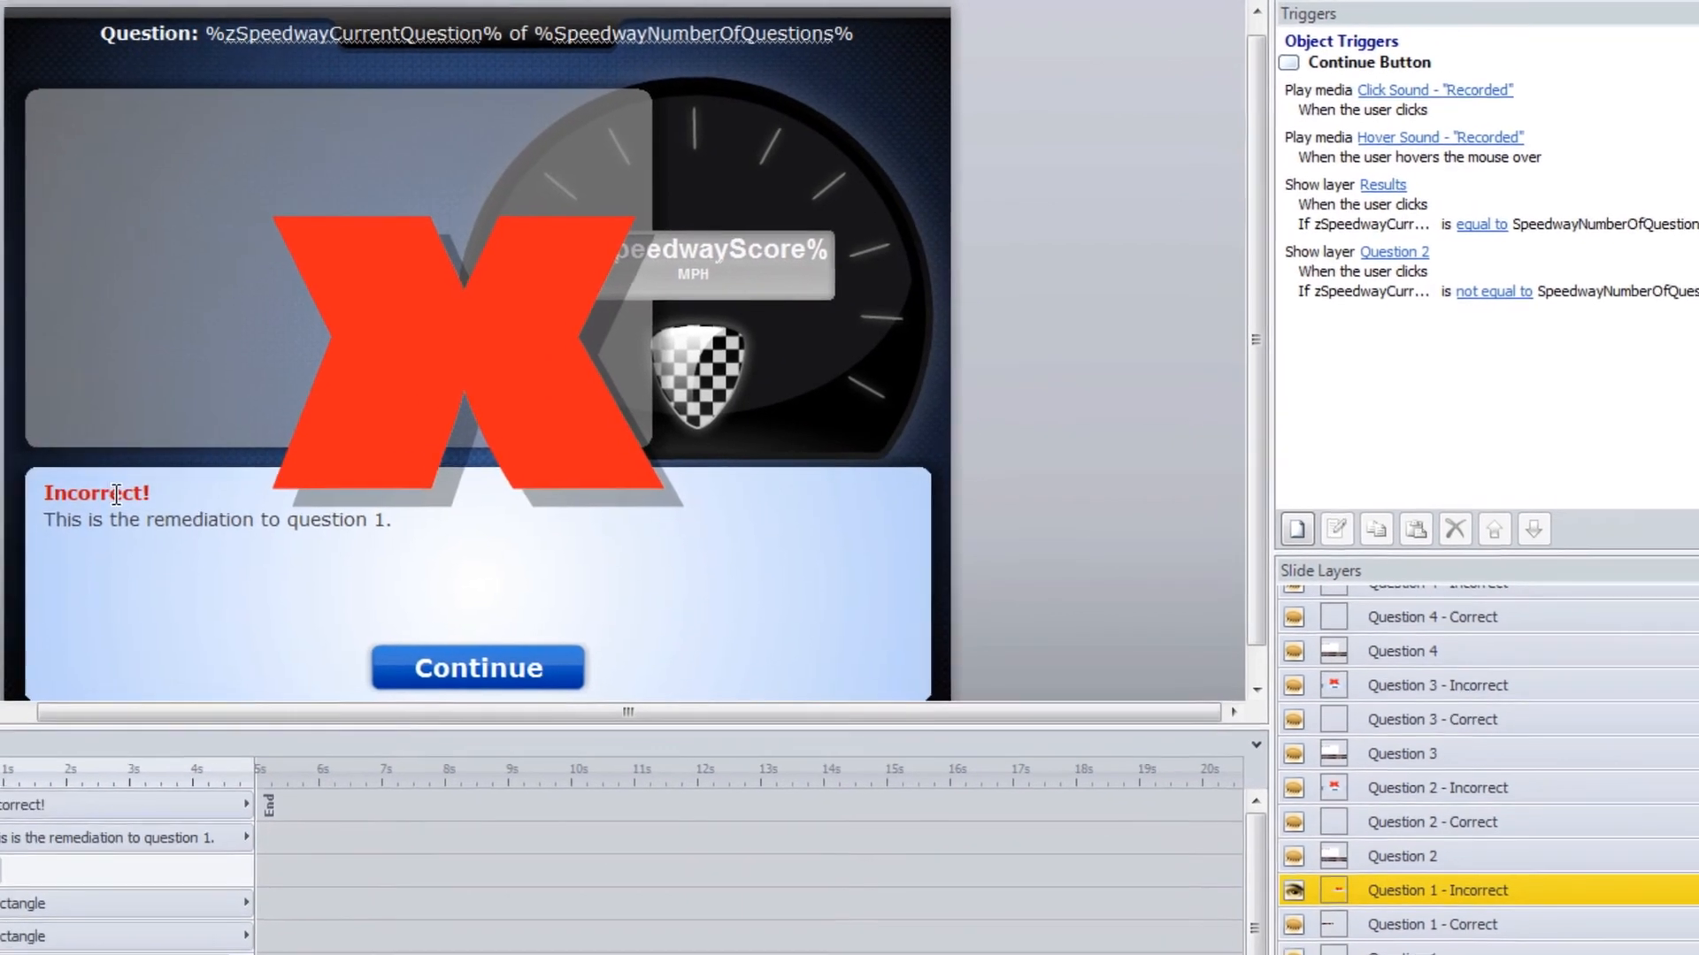
left_click(133, 491)
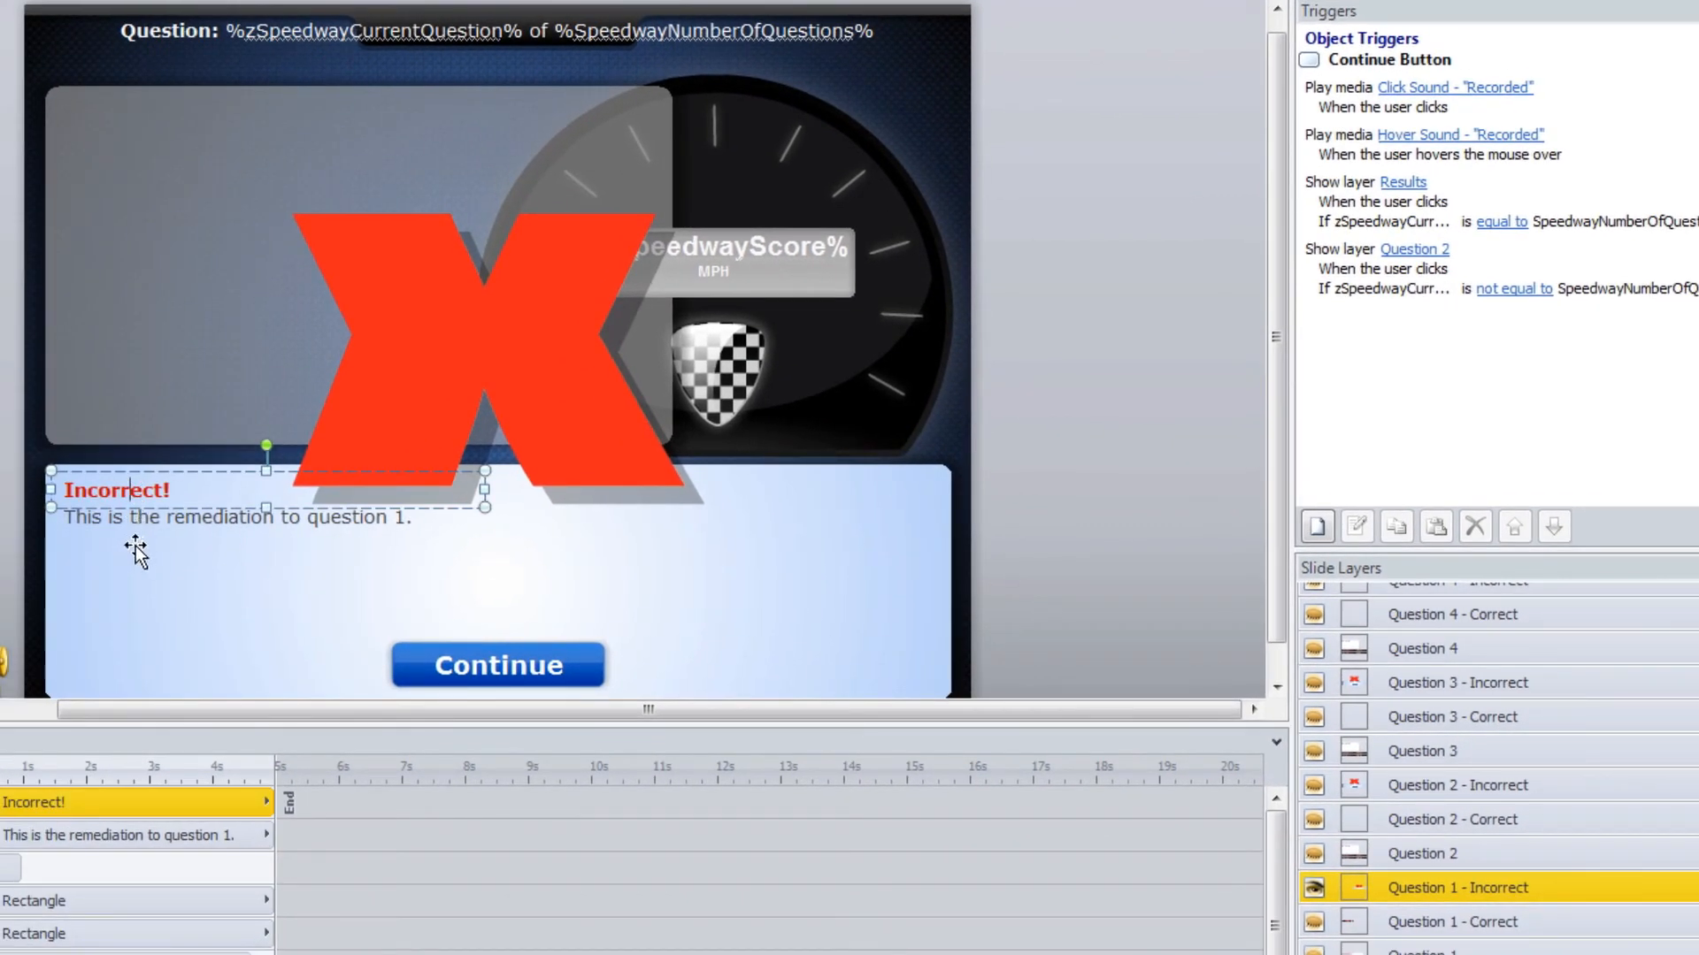
left_click(160, 520)
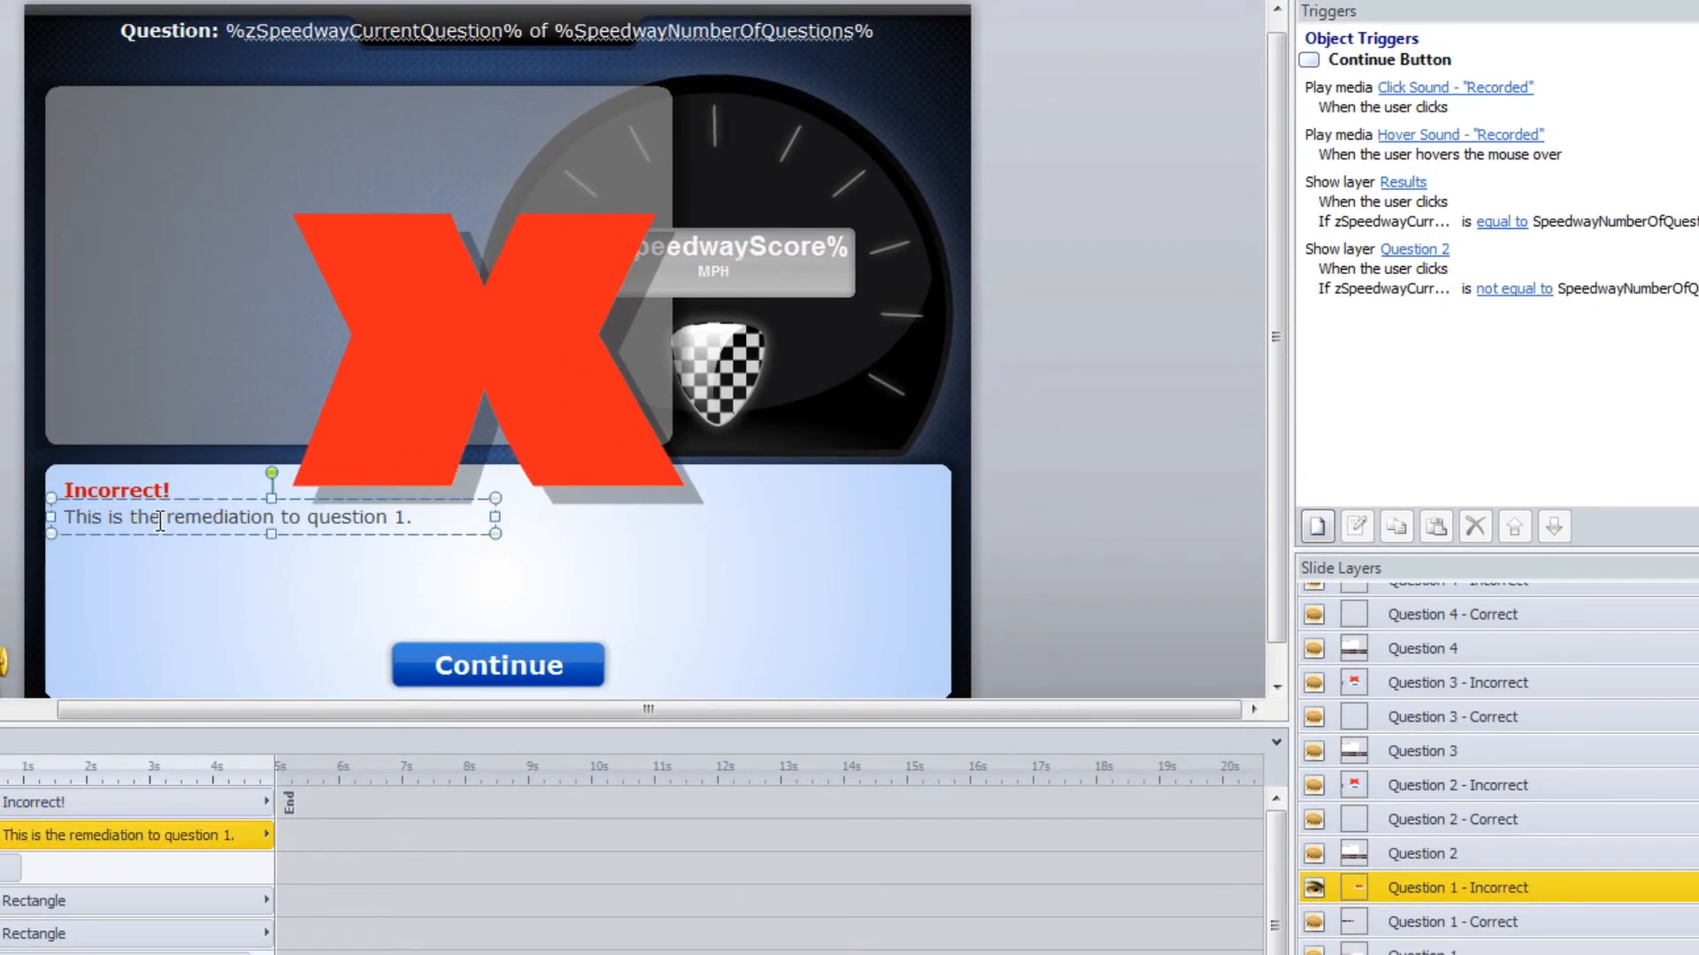
left_click(1552, 865)
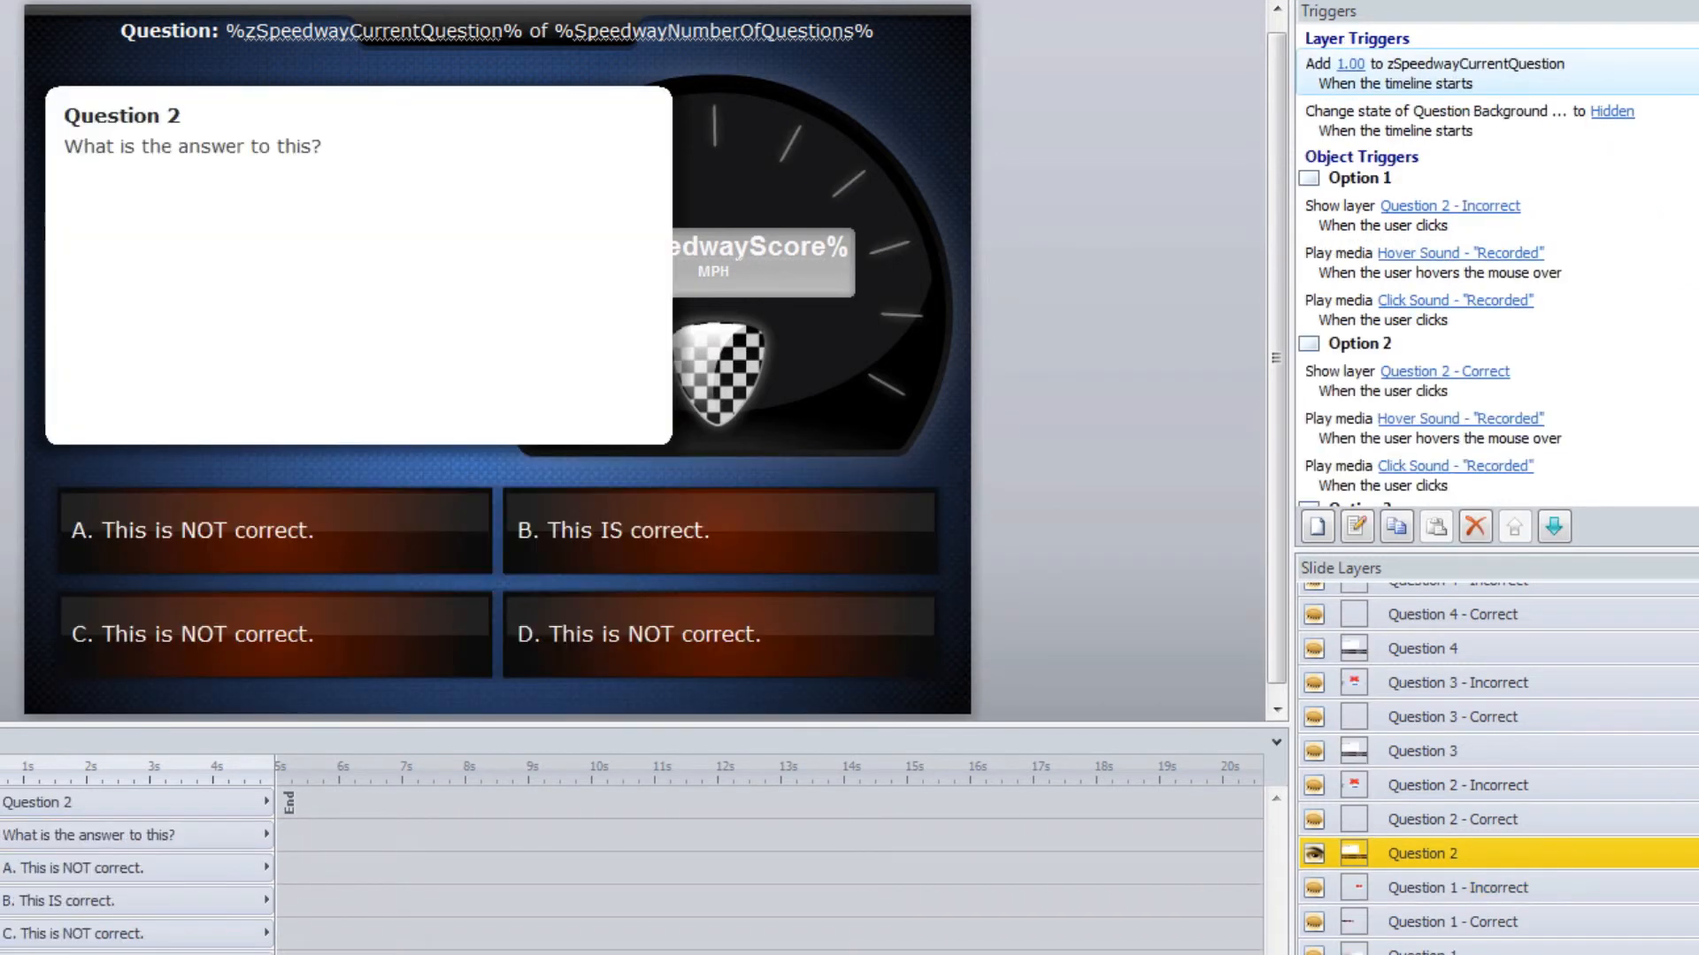
Show the Results layer and inspect its editable Congratulations header and conclusion text, leaving both deselected
scroll(1517, 770, "up", 15)
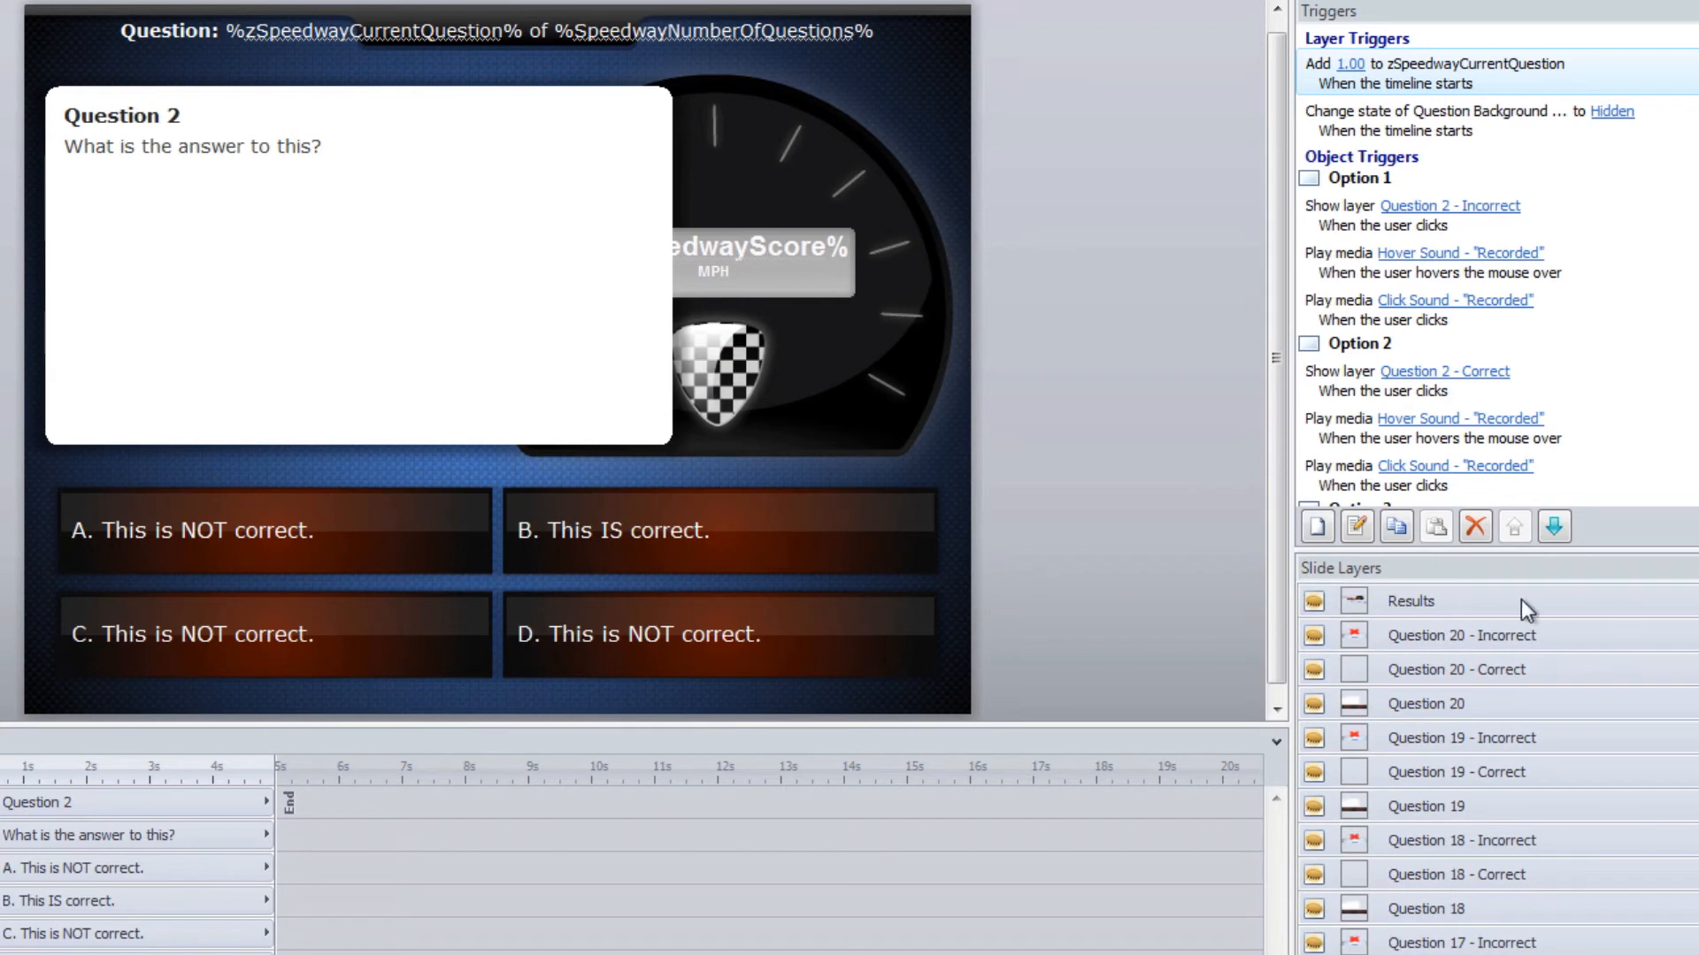
left_click(1515, 602)
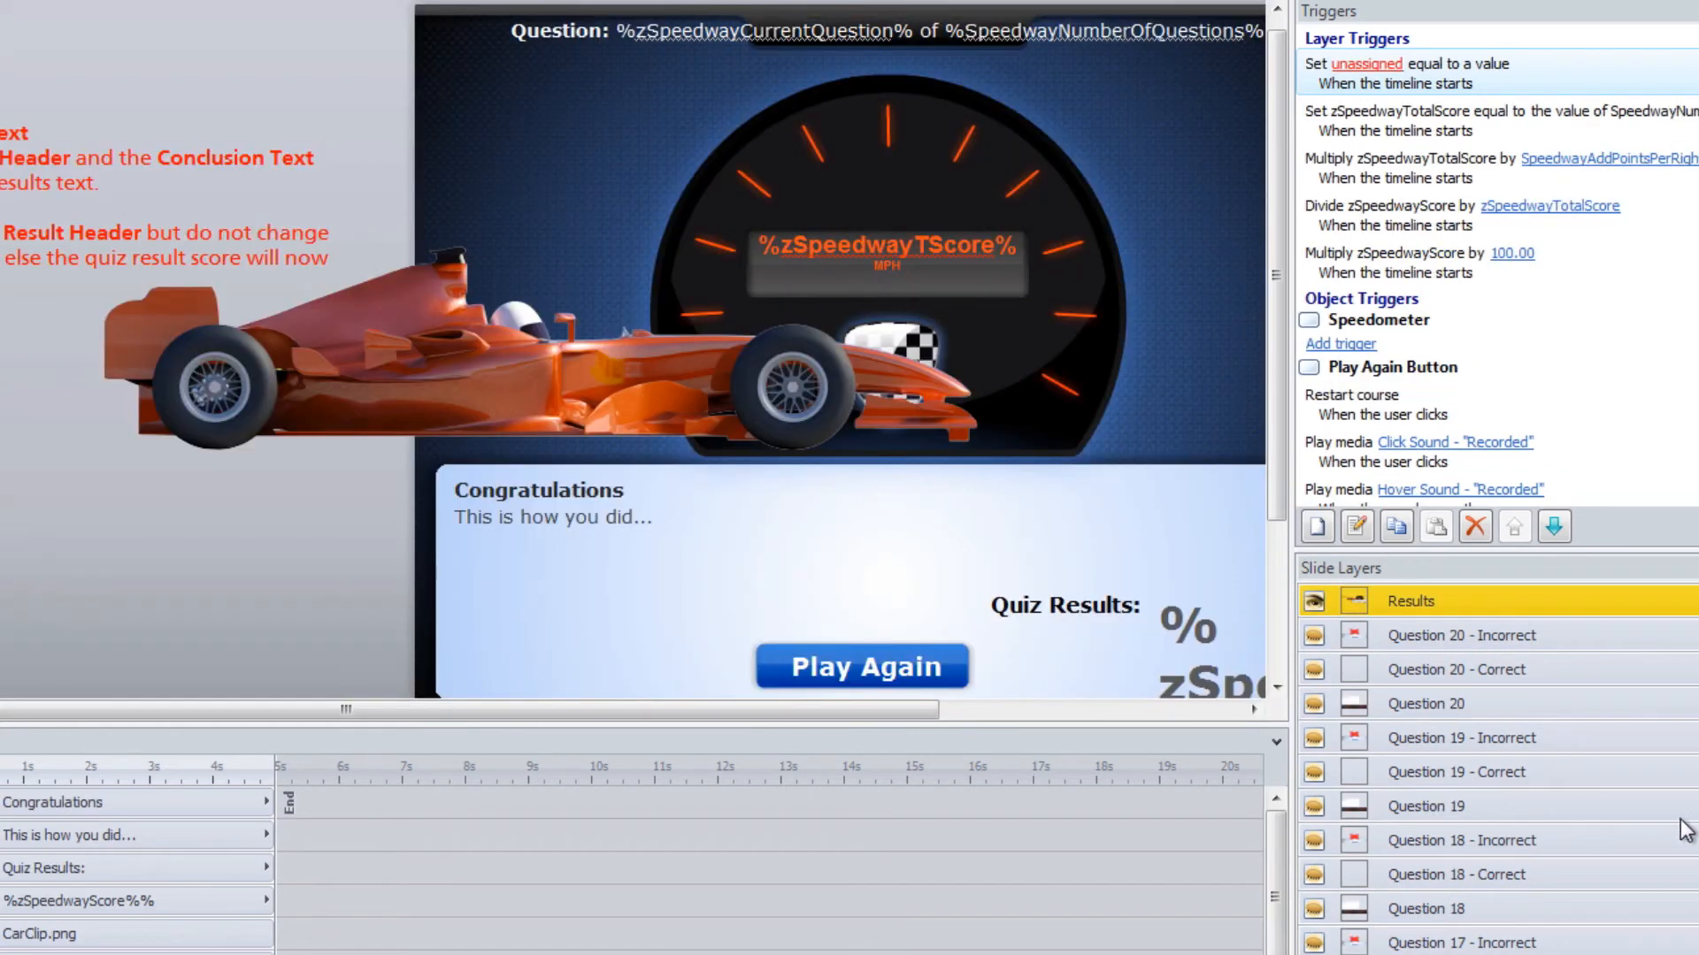
left_click_drag(767, 708, 996, 695)
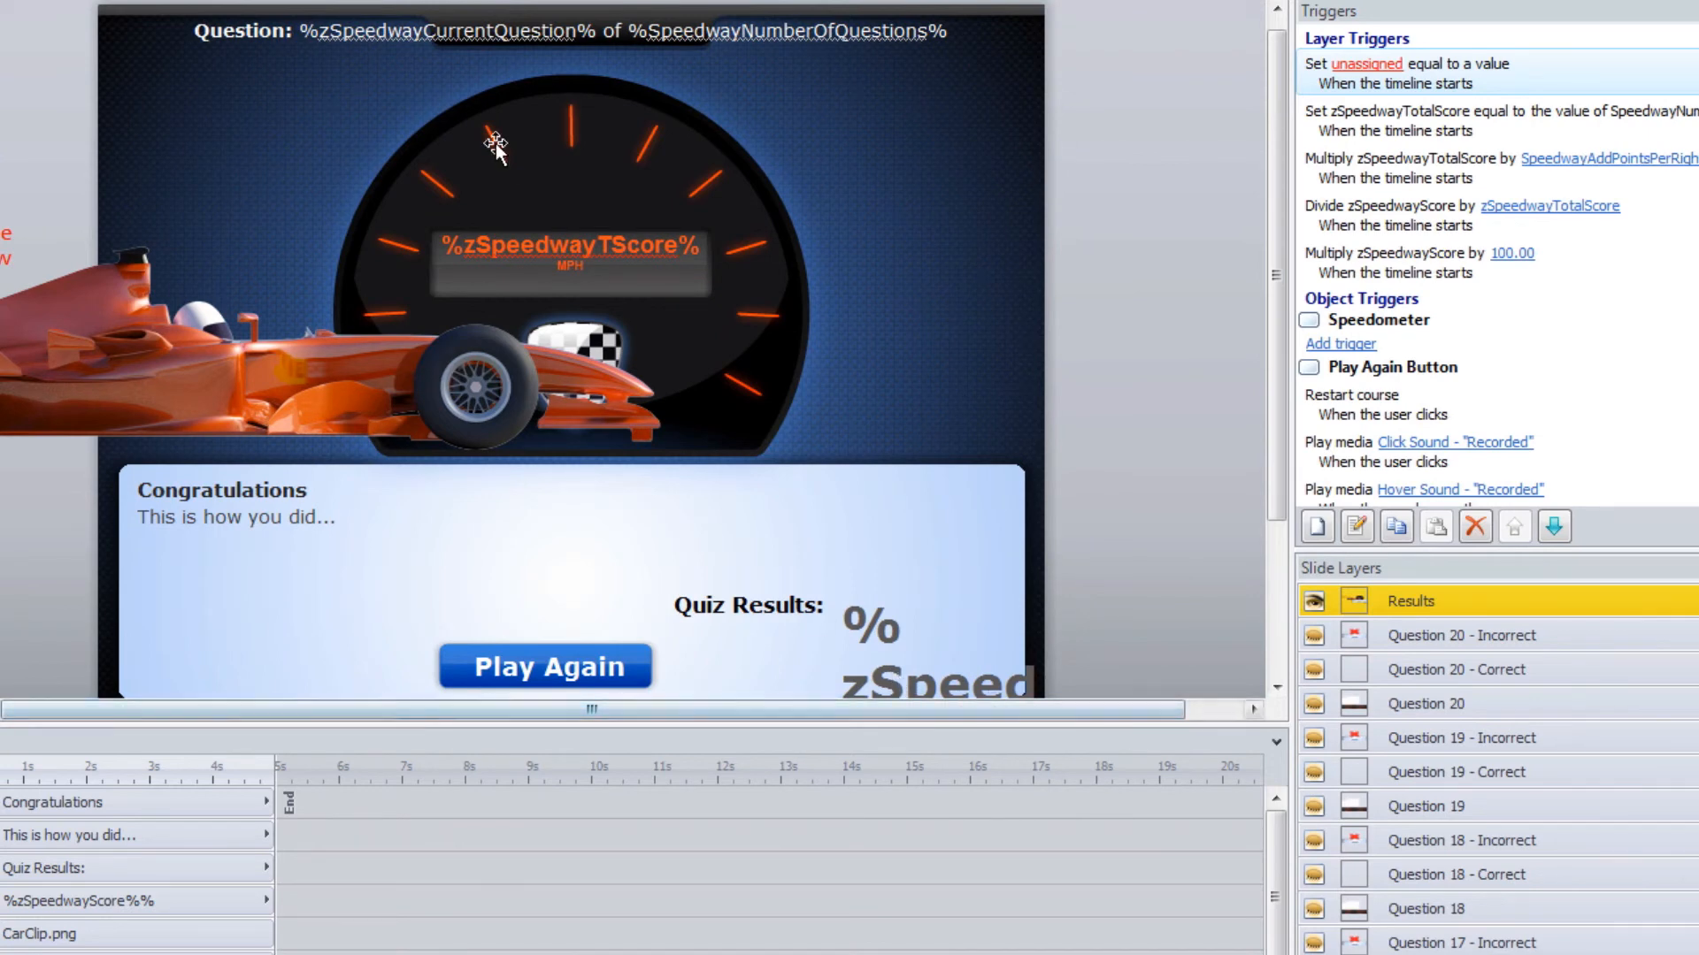
left_click(306, 496)
left_click(306, 496)
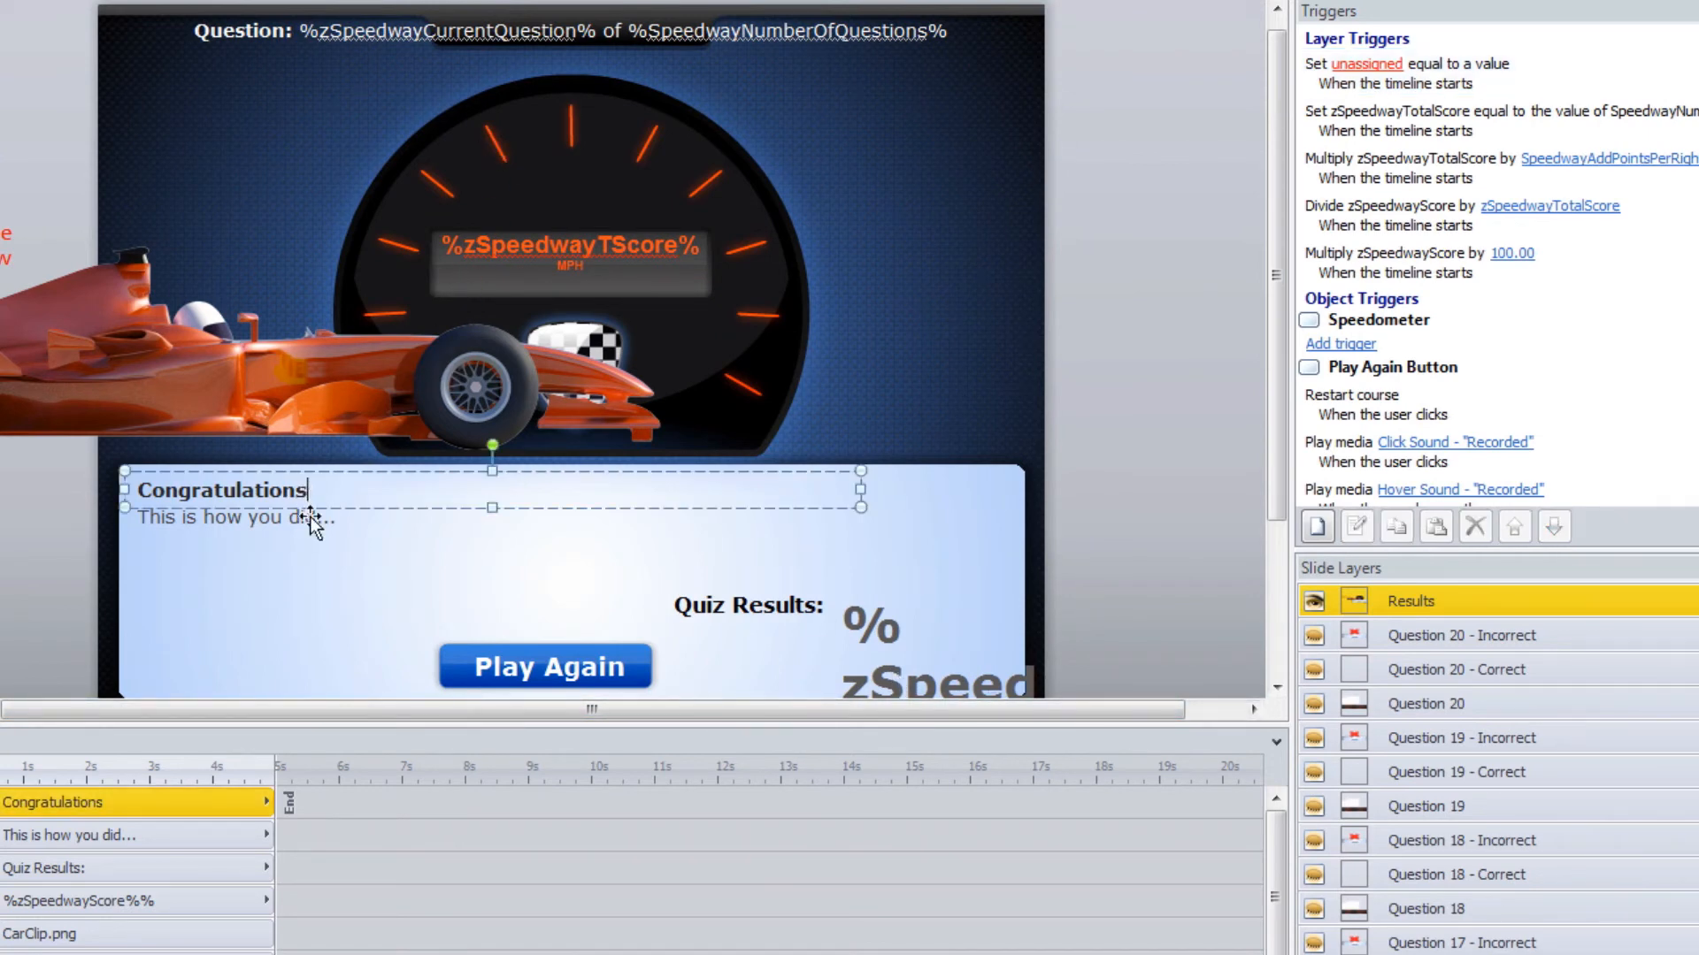
left_click(340, 520)
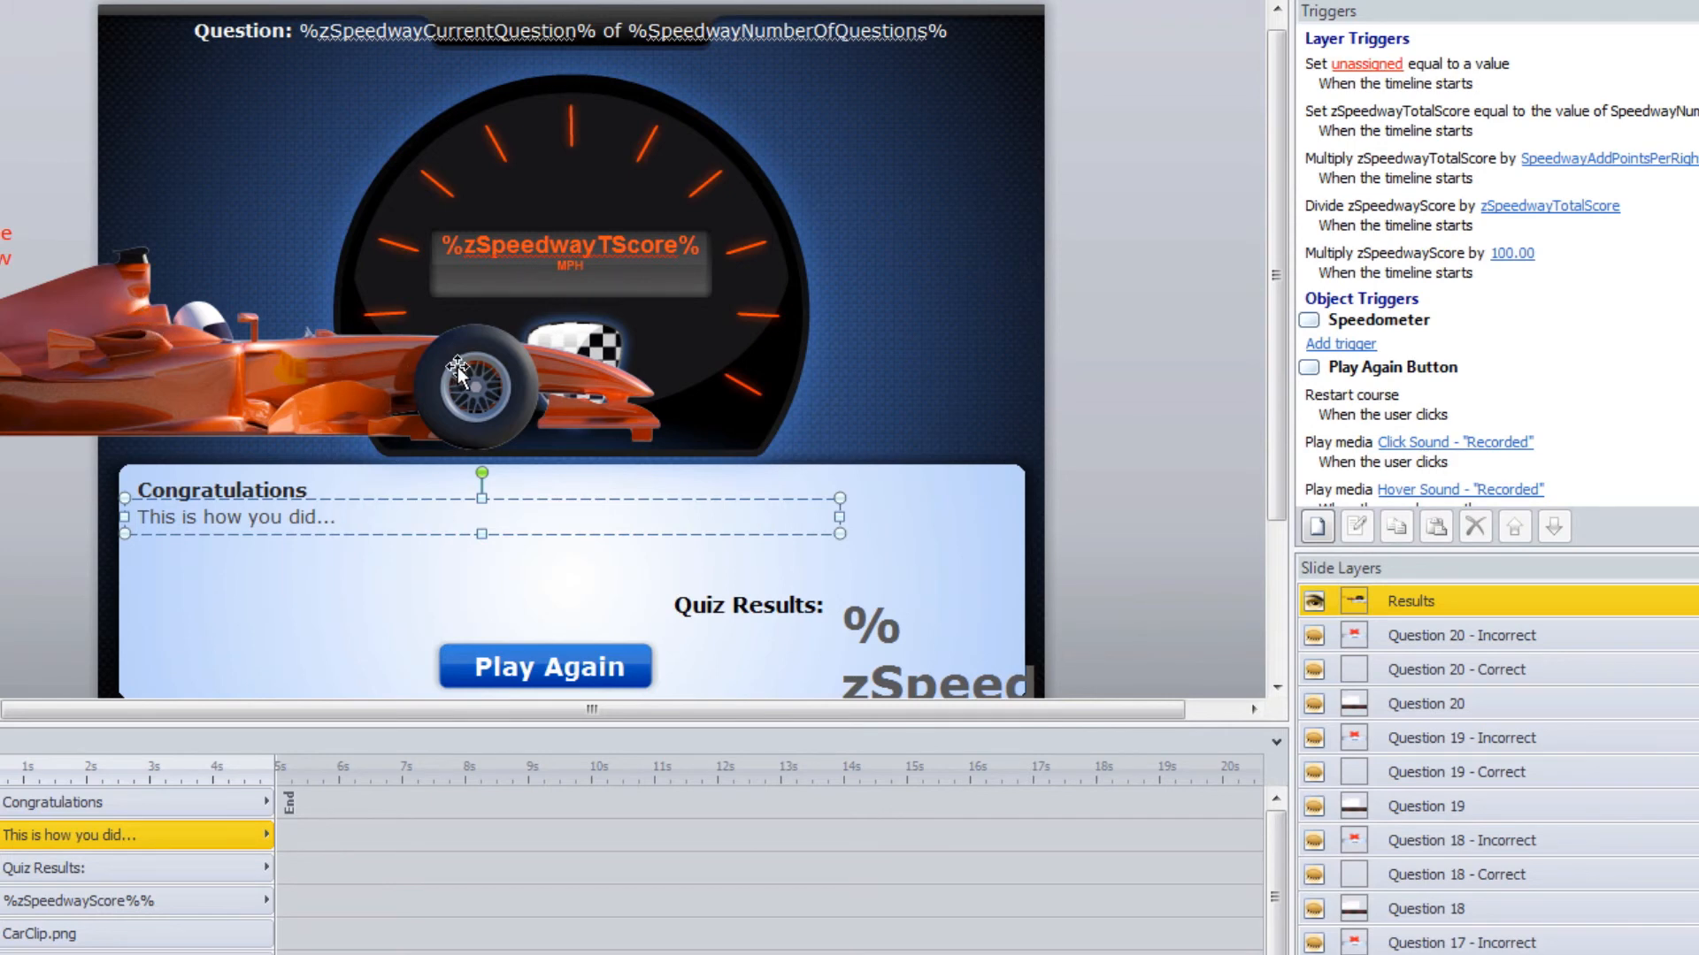
left_click(1226, 260)
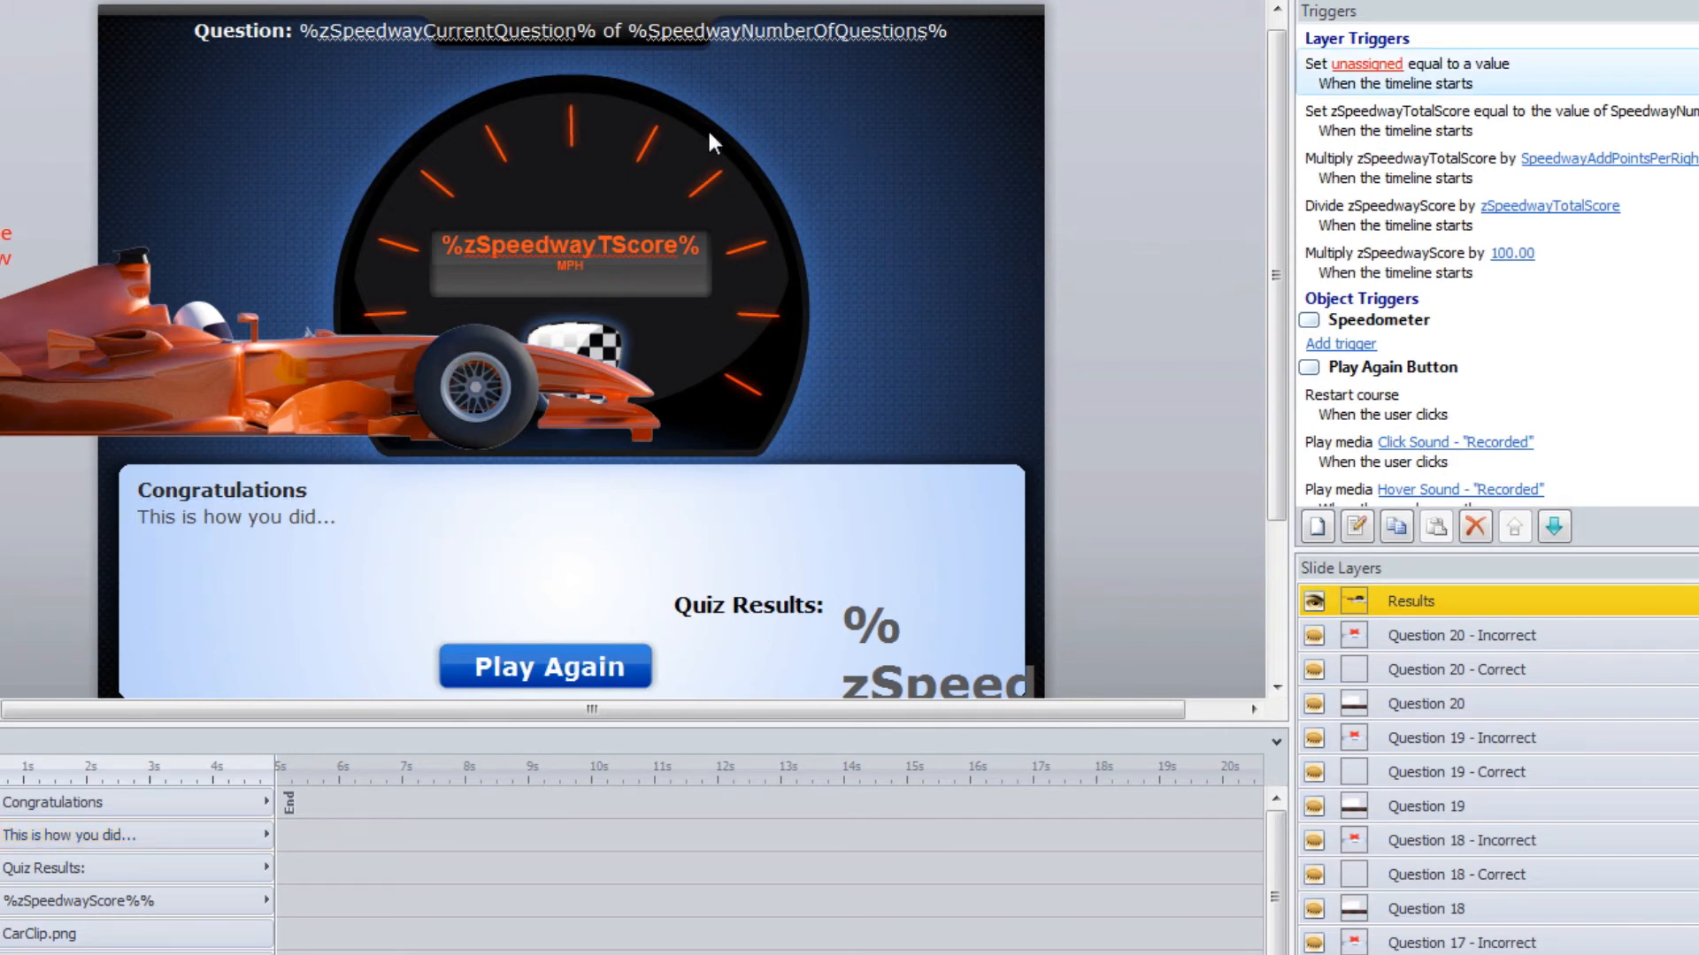